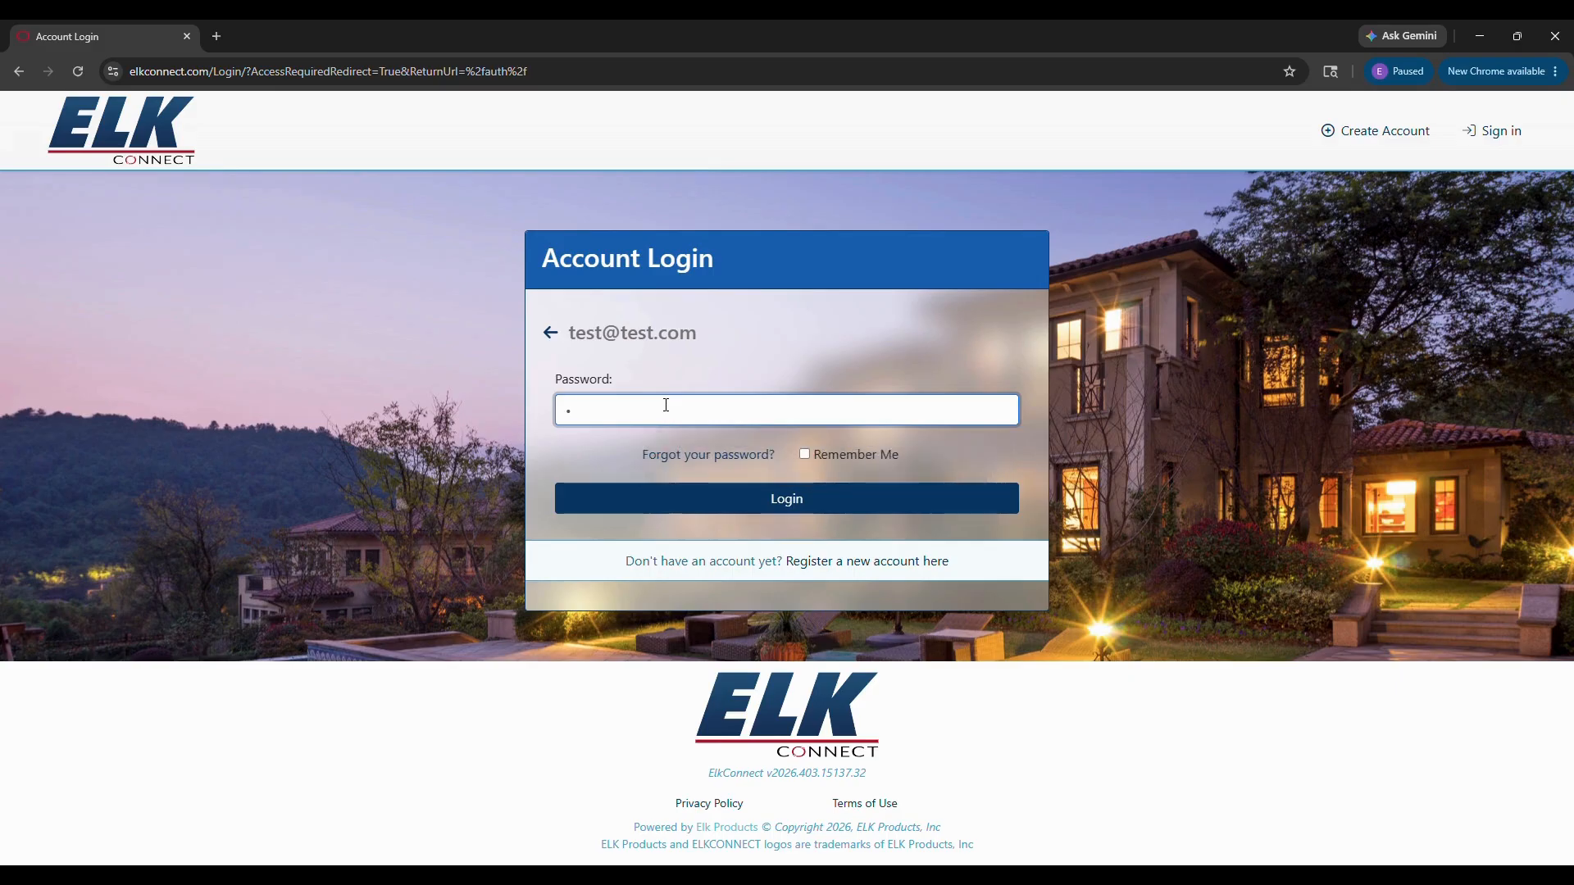
# Step: Sign in to the ElkConnect dealer account with the account password
pyautogui.write('••••••••••')
pyautogui.press('Return')
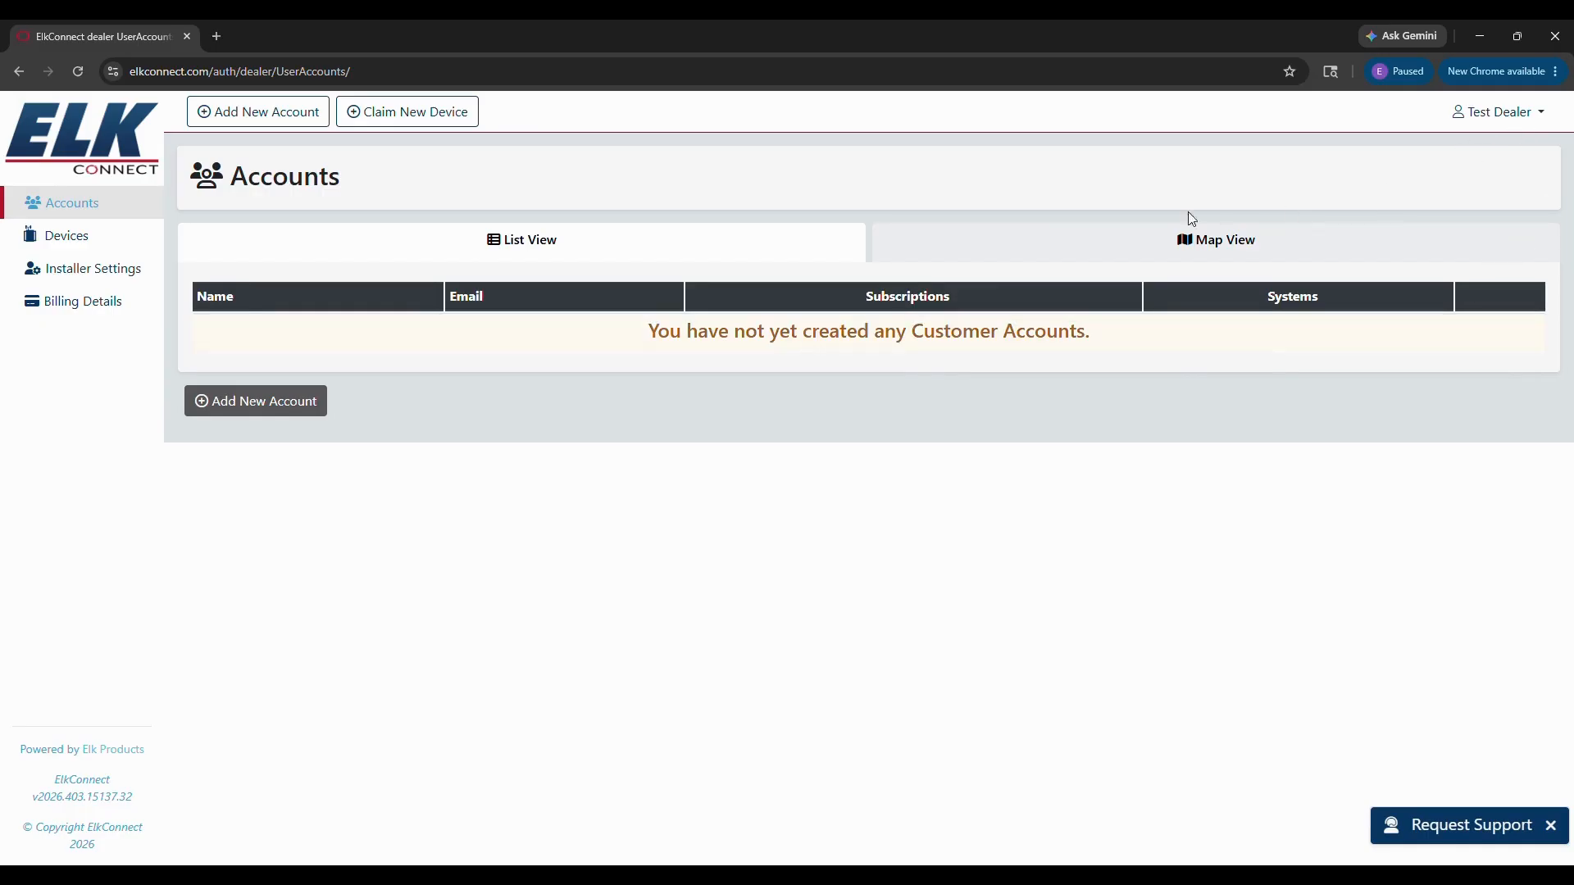
# Step: Choose Manage Account from the user menu and scroll through the dealer's Account Settings
pyautogui.click(1507, 121)
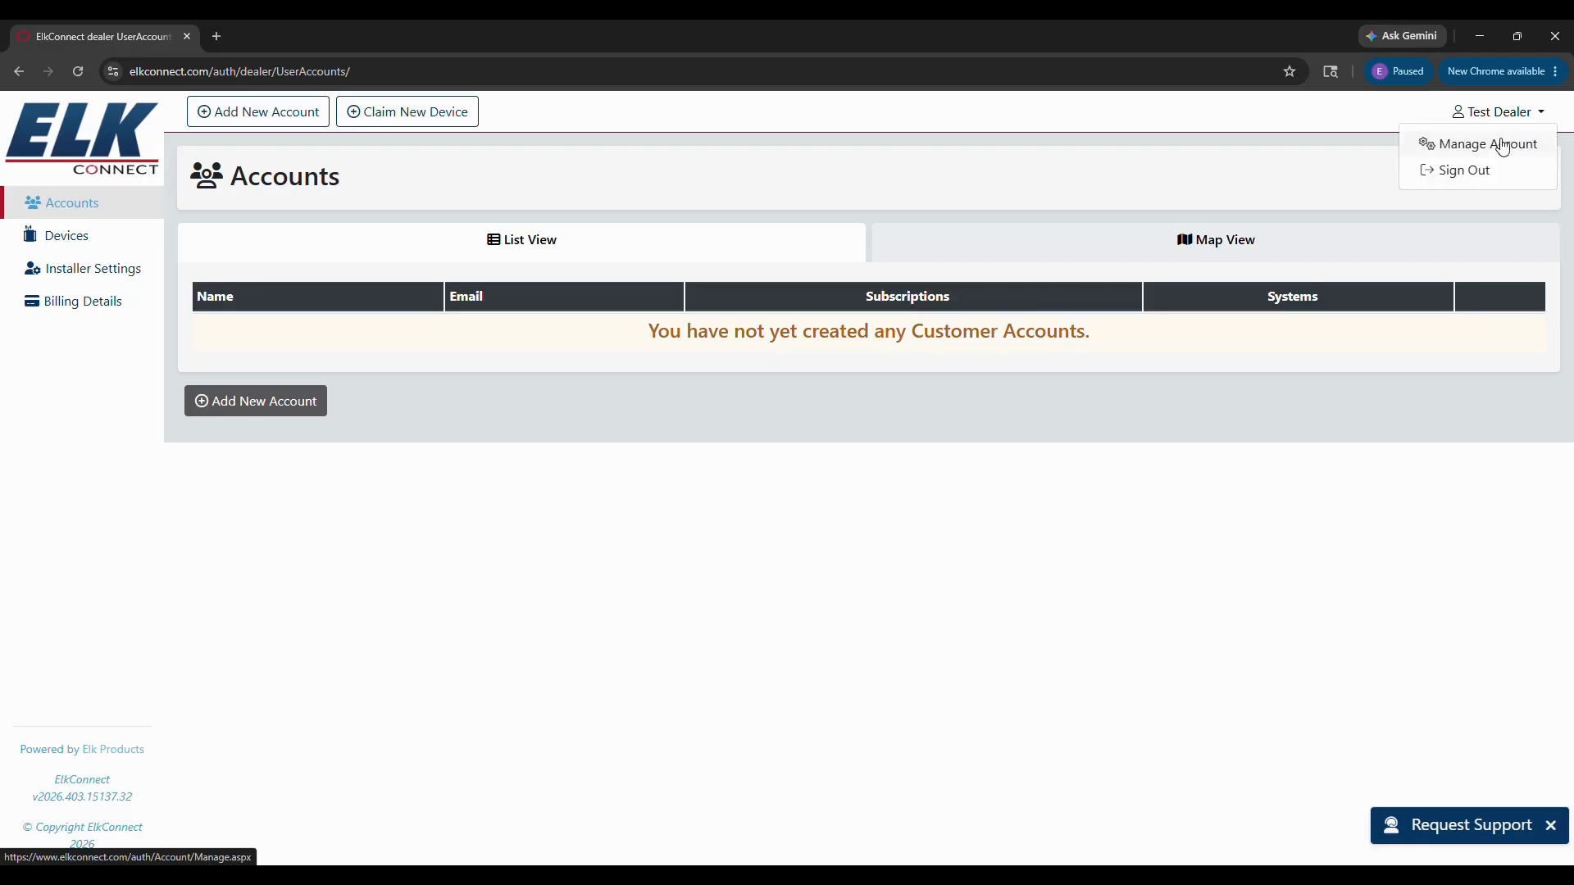
pyautogui.click(1489, 144)
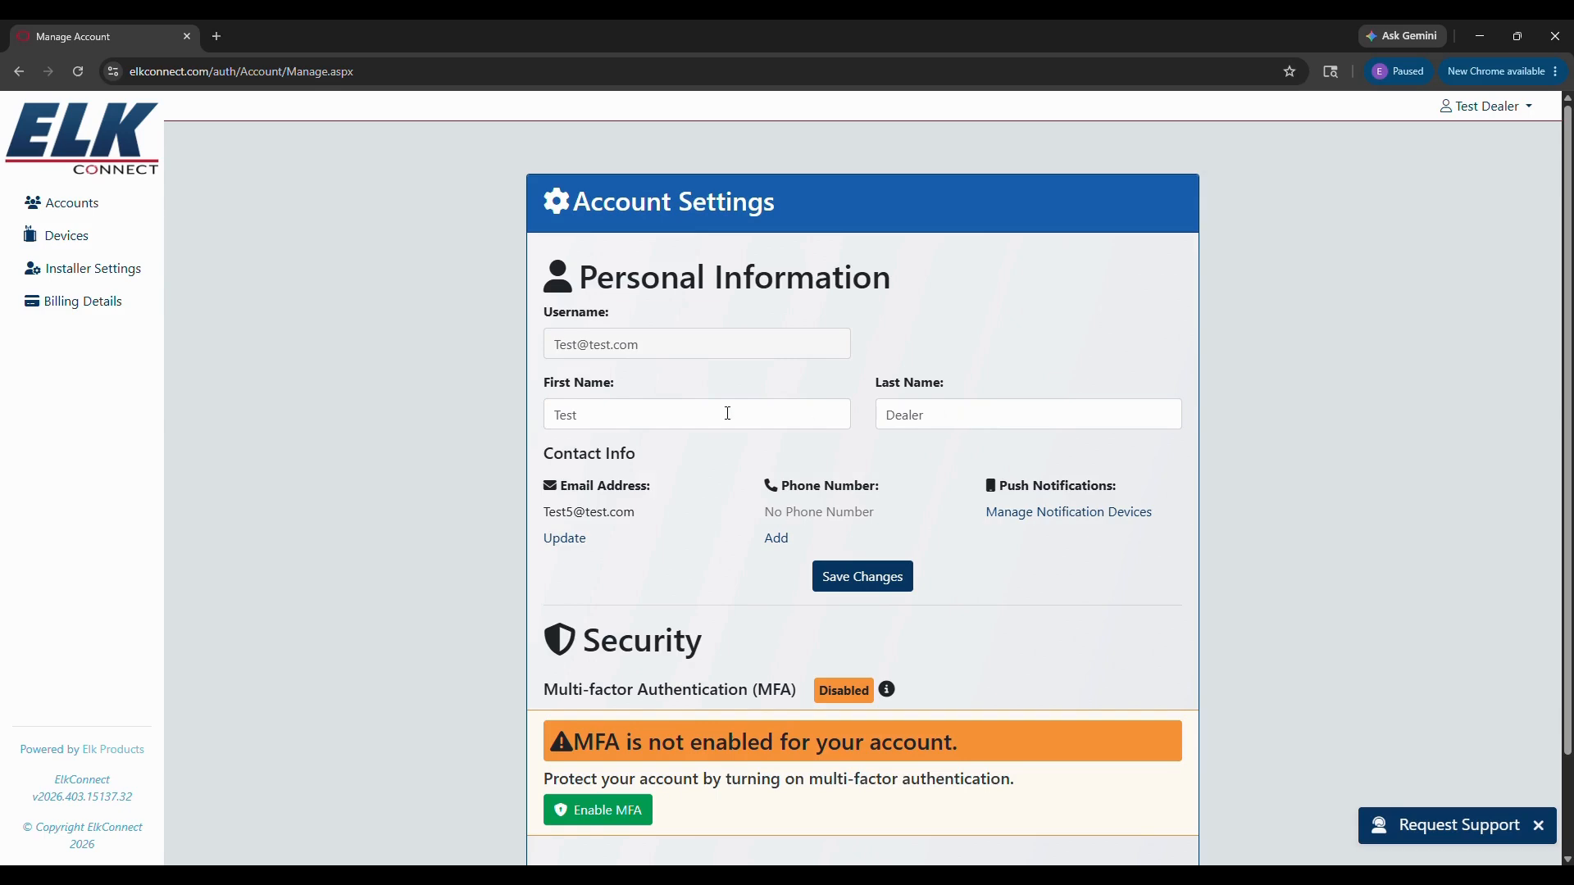
pyautogui.scroll(-2, 947, 484)
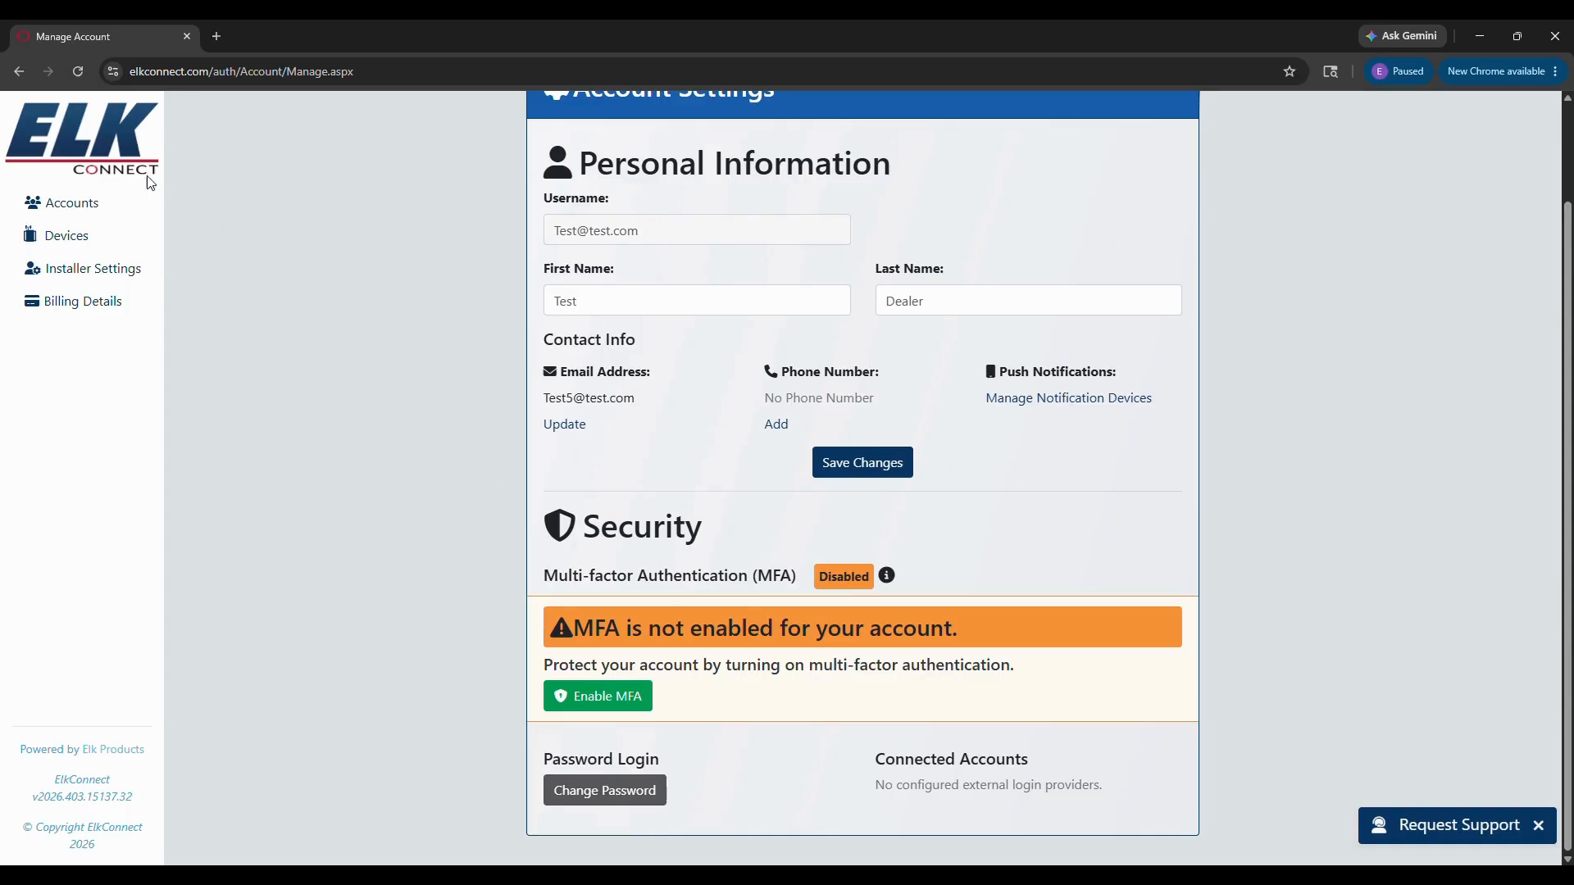
# Step: Open Installer Settings and review the company details, including the saved billing email
pyautogui.click(68, 273)
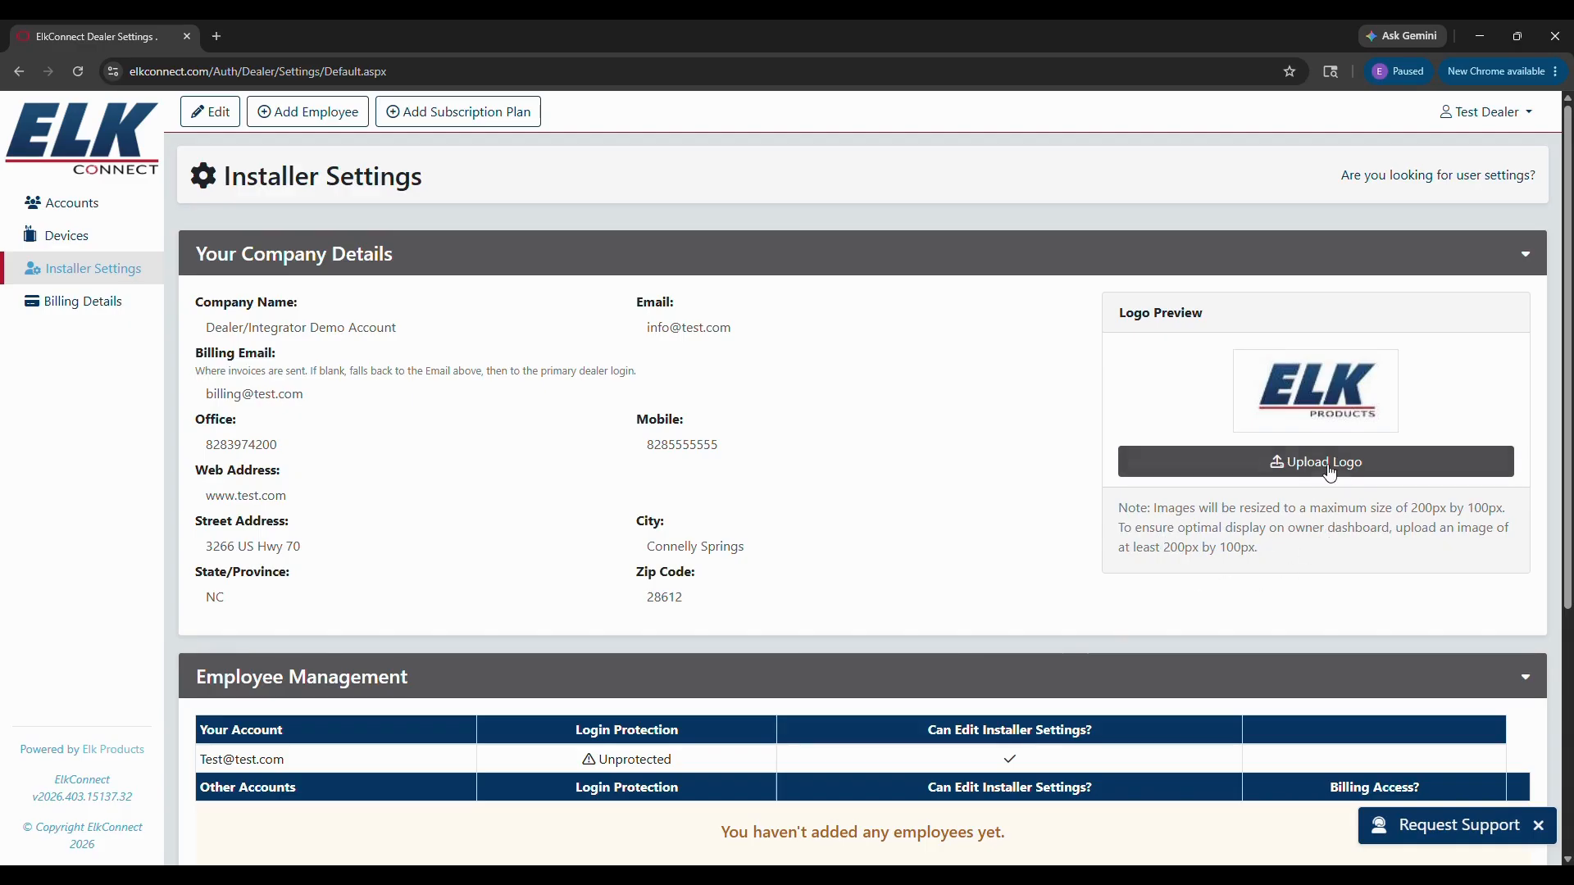
pyautogui.moveTo(1061, 610)
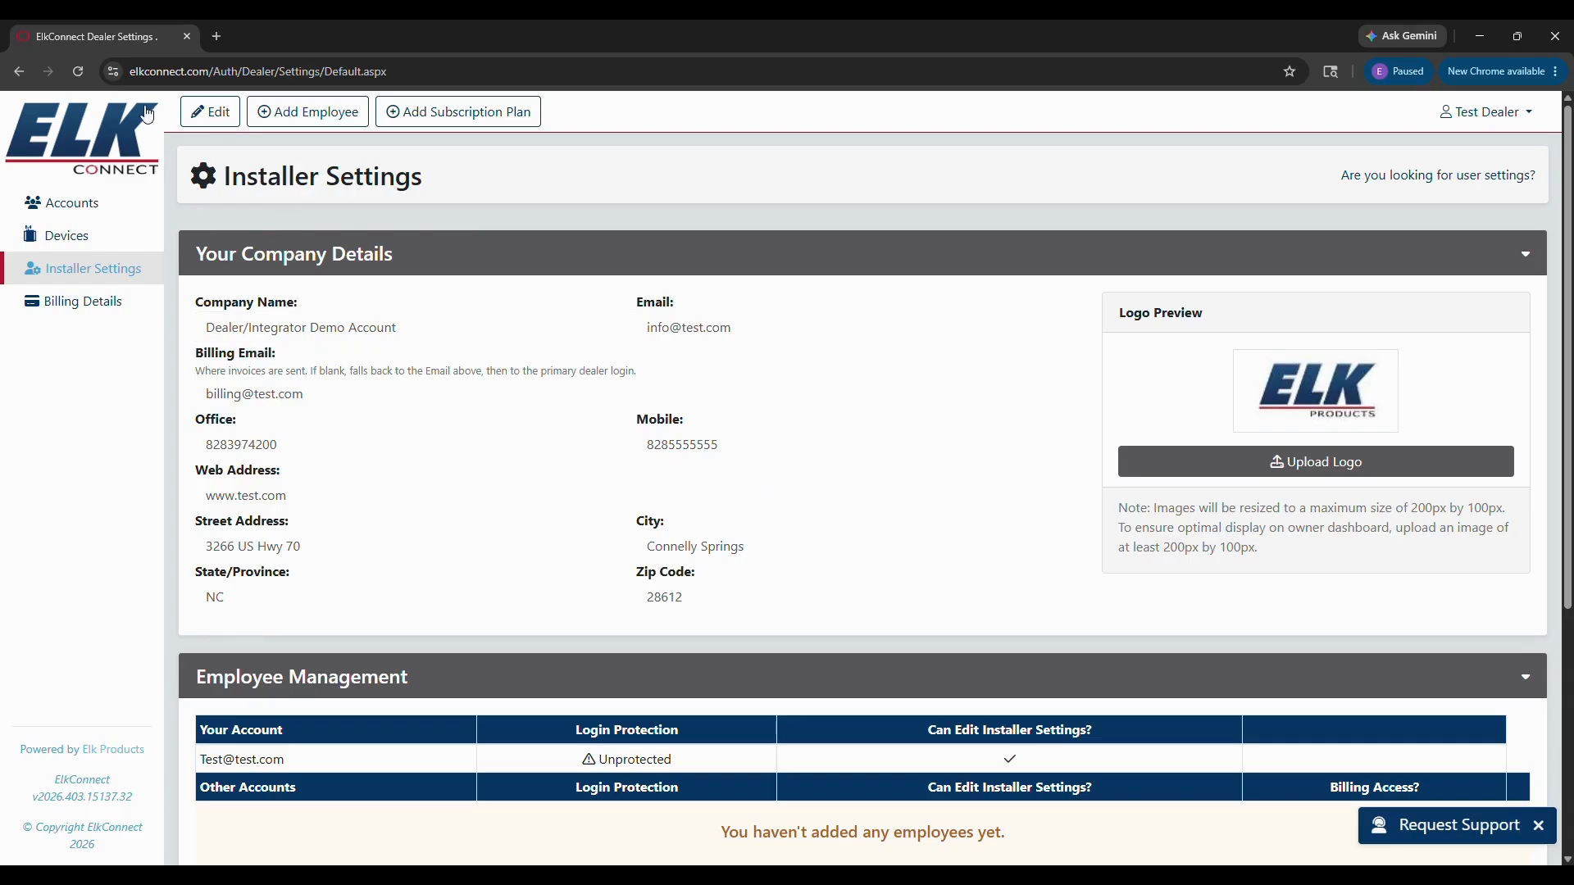
pyautogui.moveTo(868, 461)
pyautogui.moveTo(946, 513)
# Step: Add a new employee with their e-mail, first name and last name, and save them
pyautogui.scroll(-3, 787, 443)
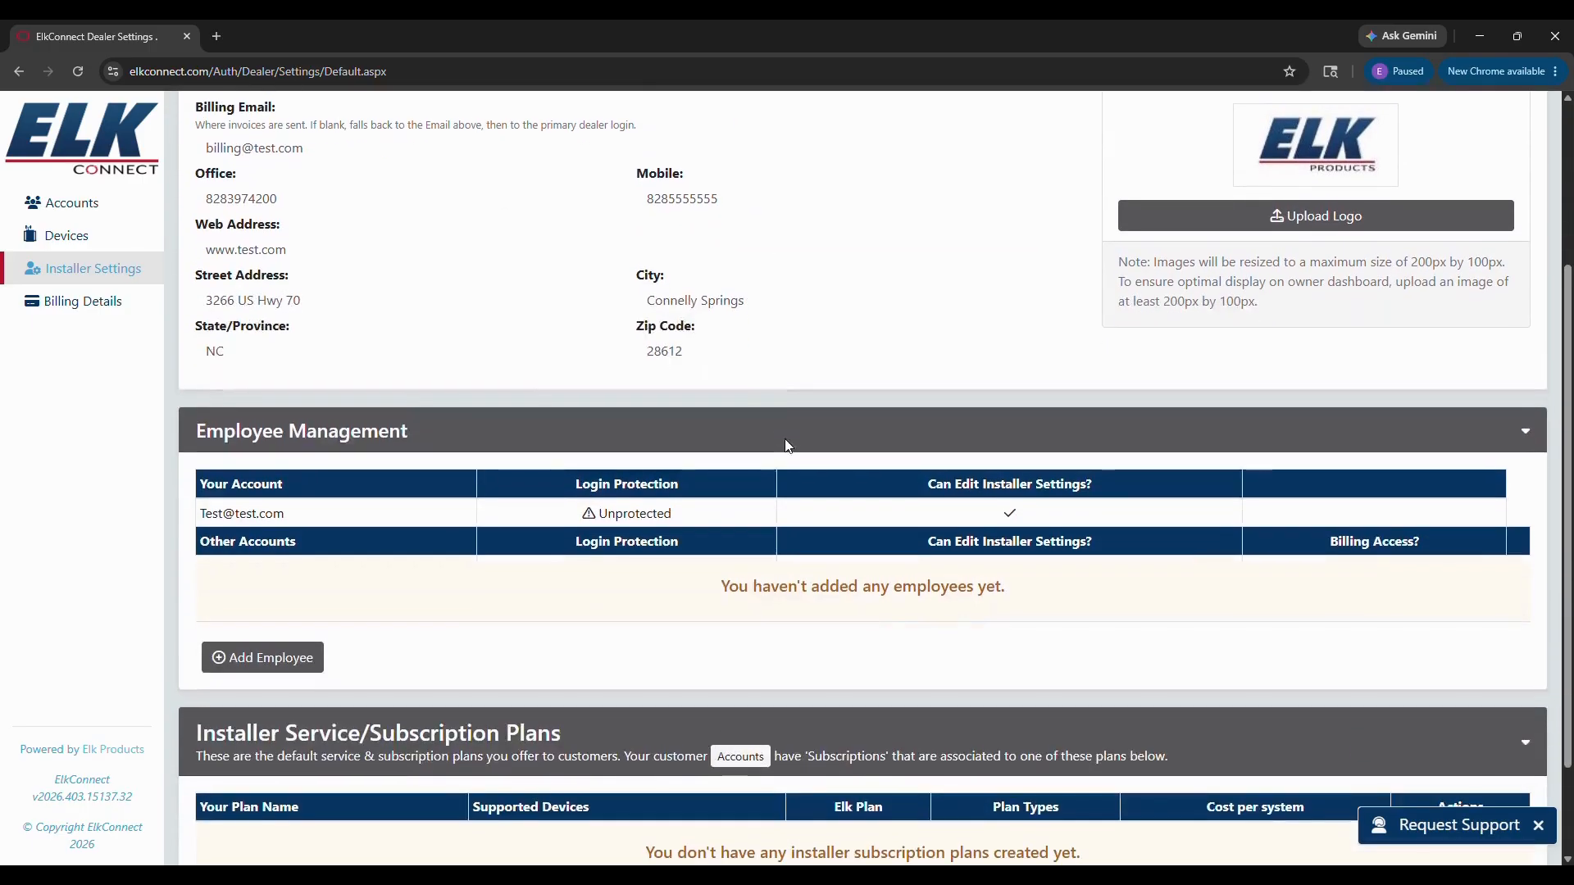
pyautogui.scroll(-1, 785, 446)
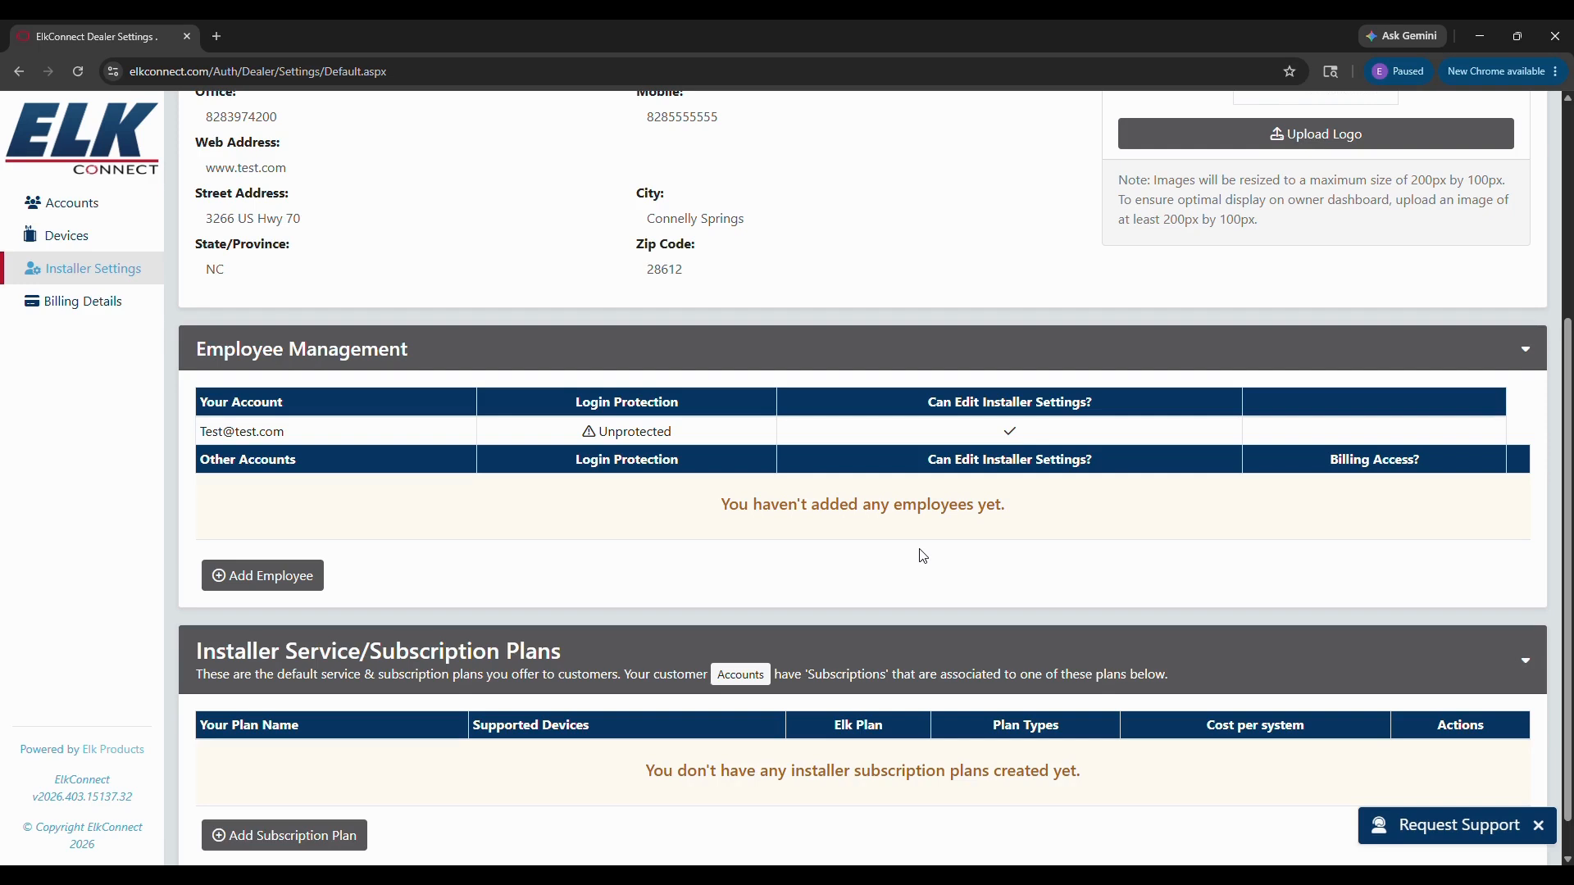
pyautogui.click(275, 578)
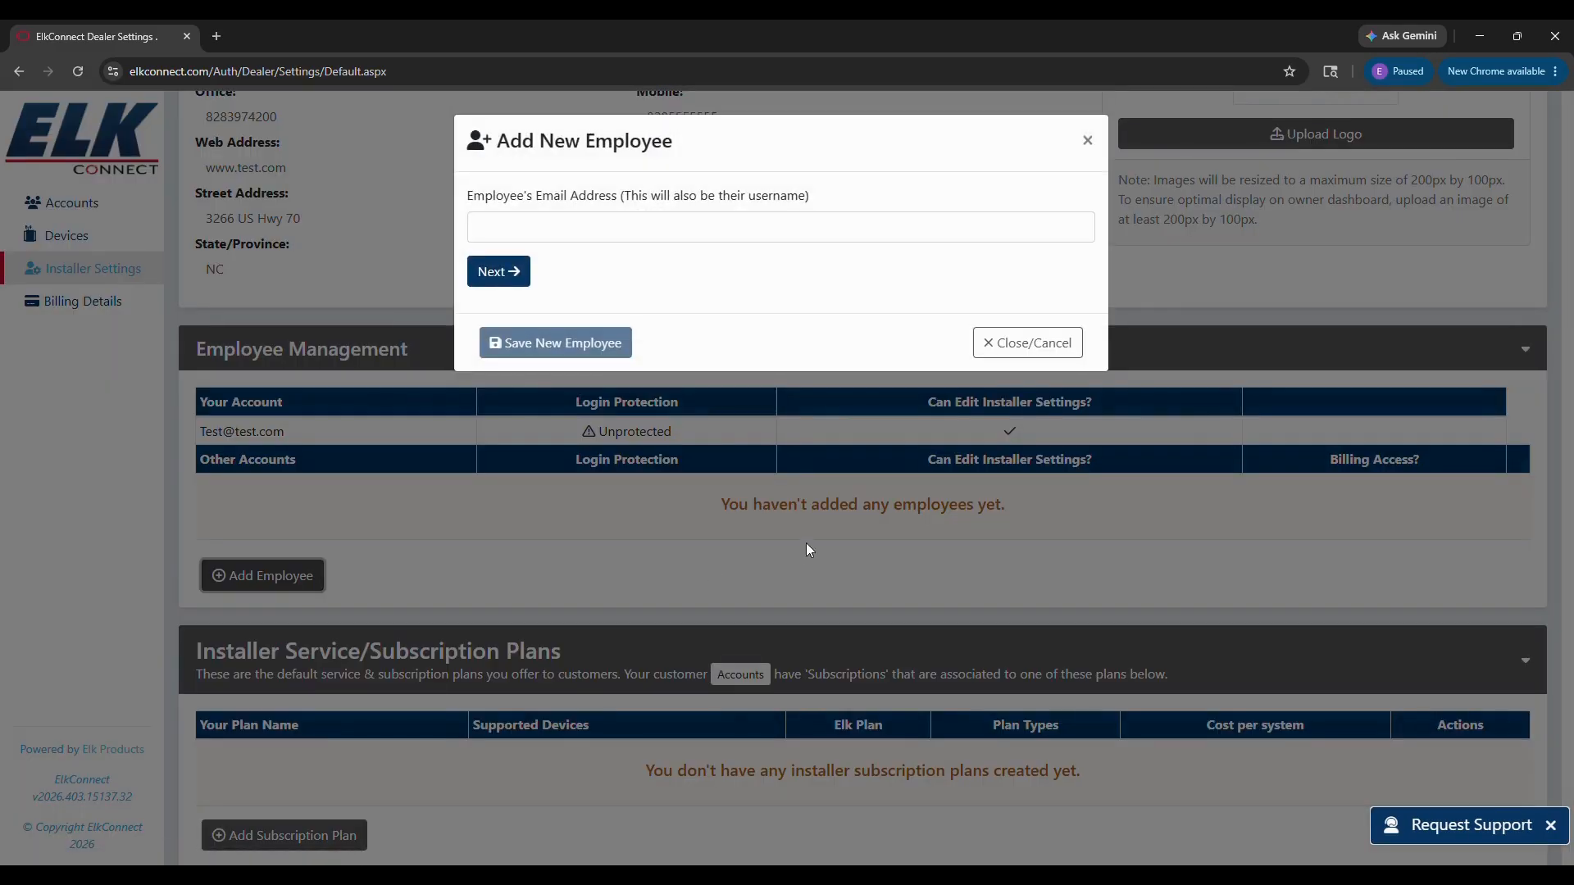
pyautogui.click(627, 232)
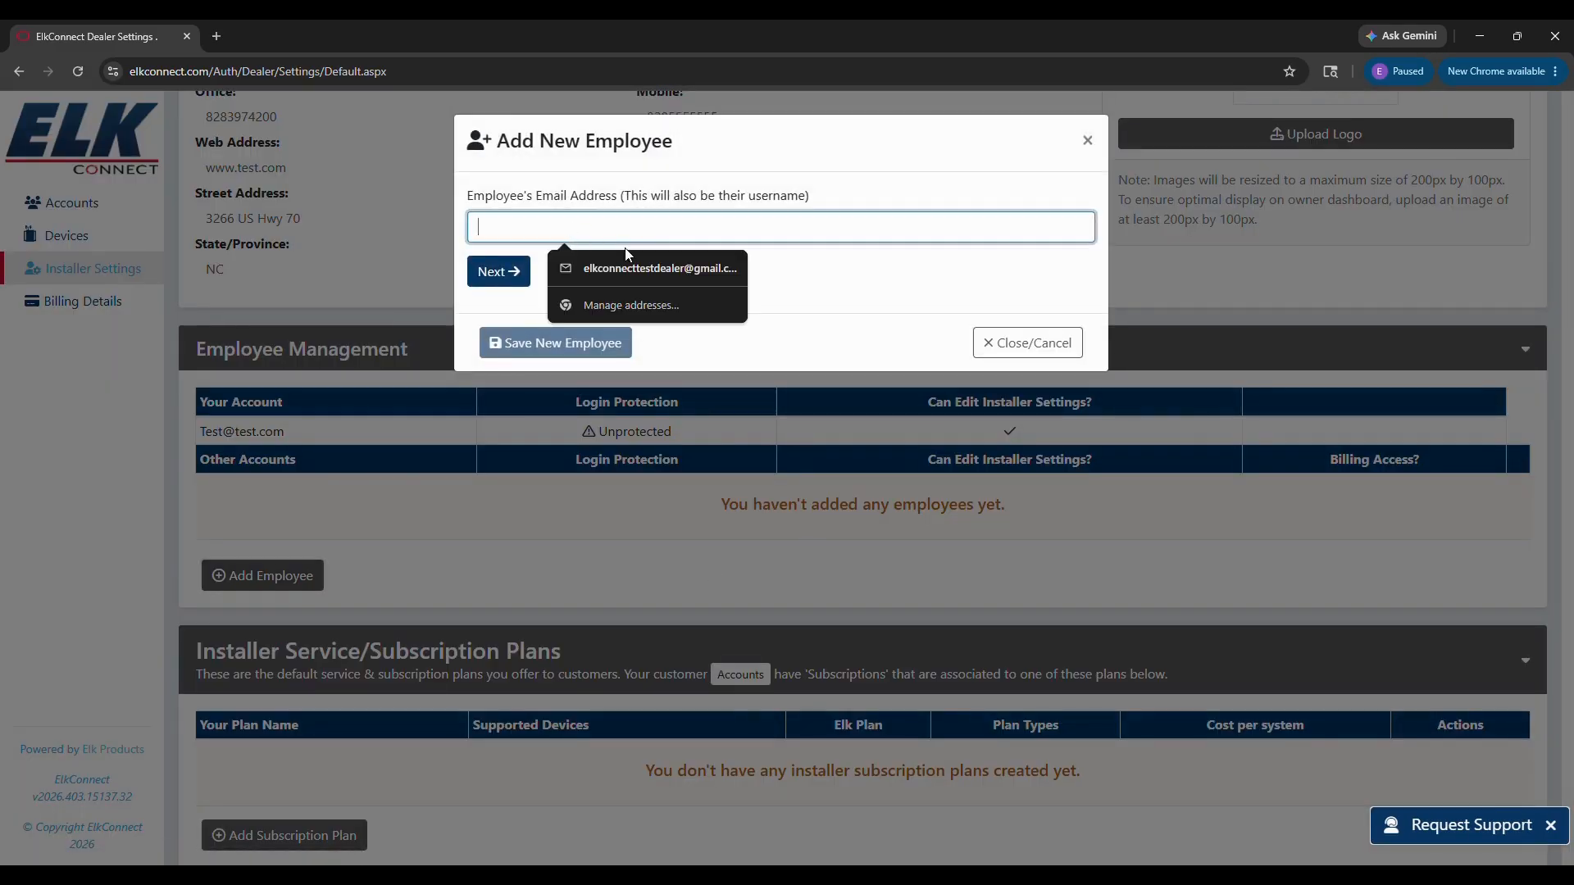
pyautogui.write('installer@test.com')
pyautogui.click(515, 276)
pyautogui.click(575, 232)
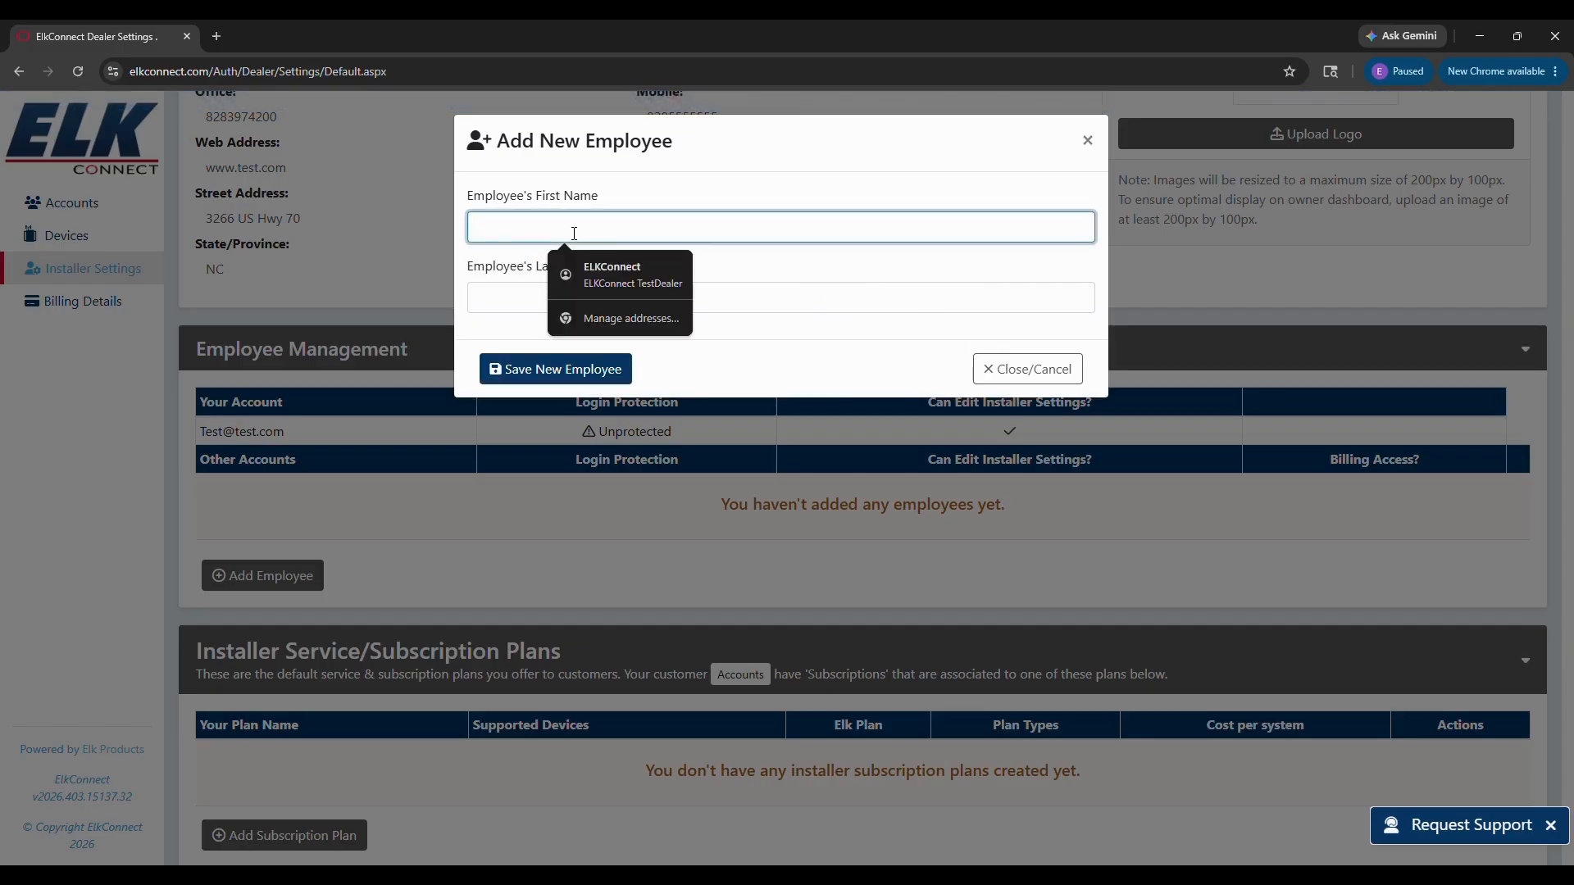
pyautogui.write('Test')
pyautogui.press('Tab')
pyautogui.write('Instal')
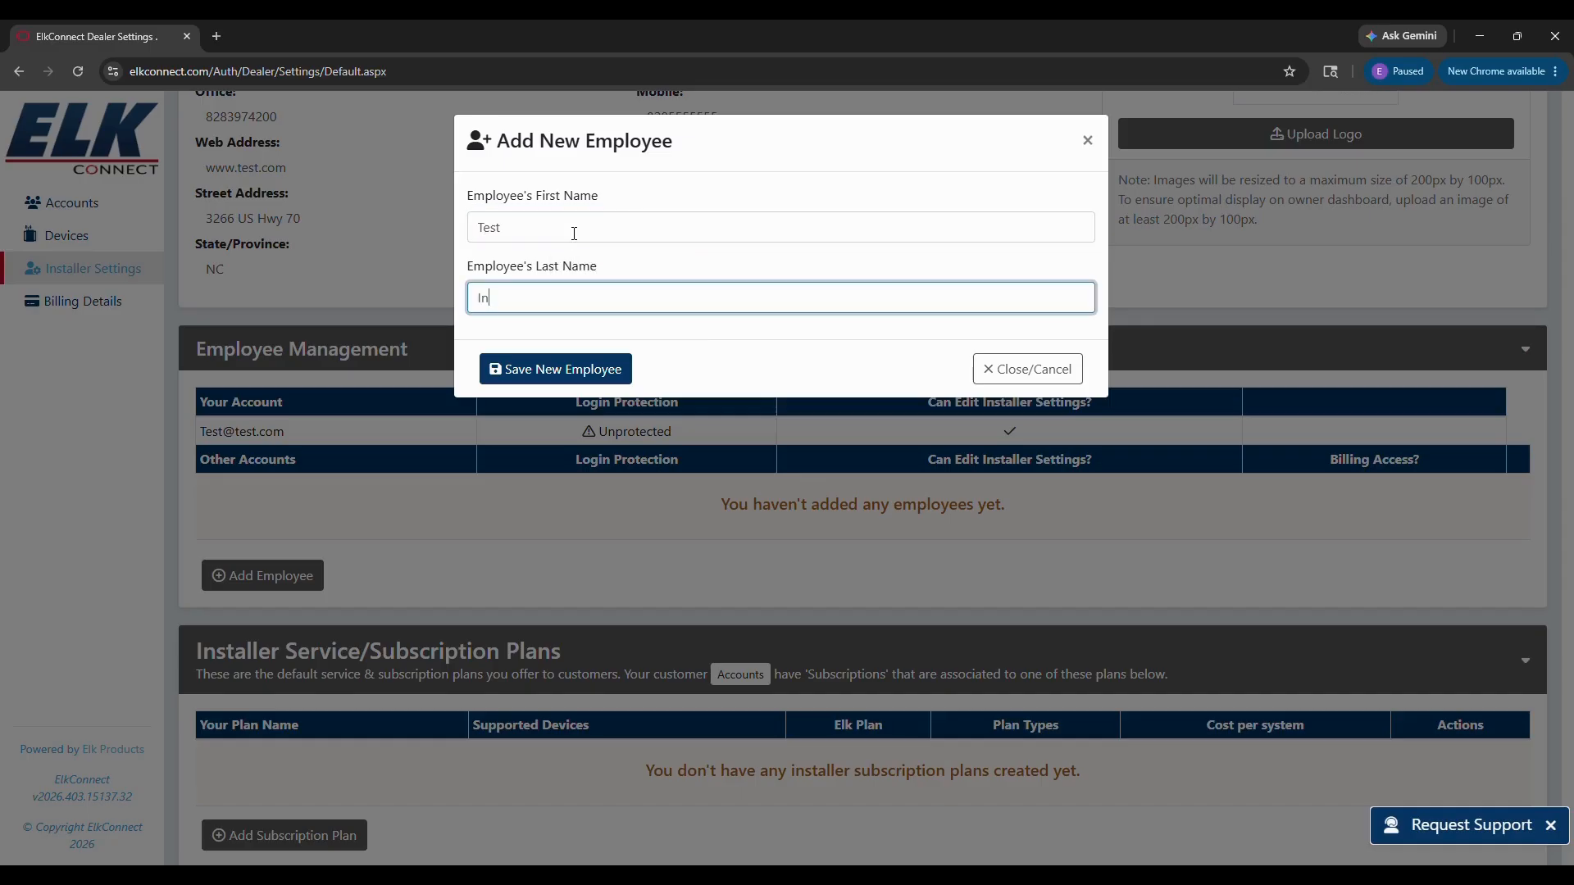
pyautogui.write('ler')
pyautogui.click(579, 373)
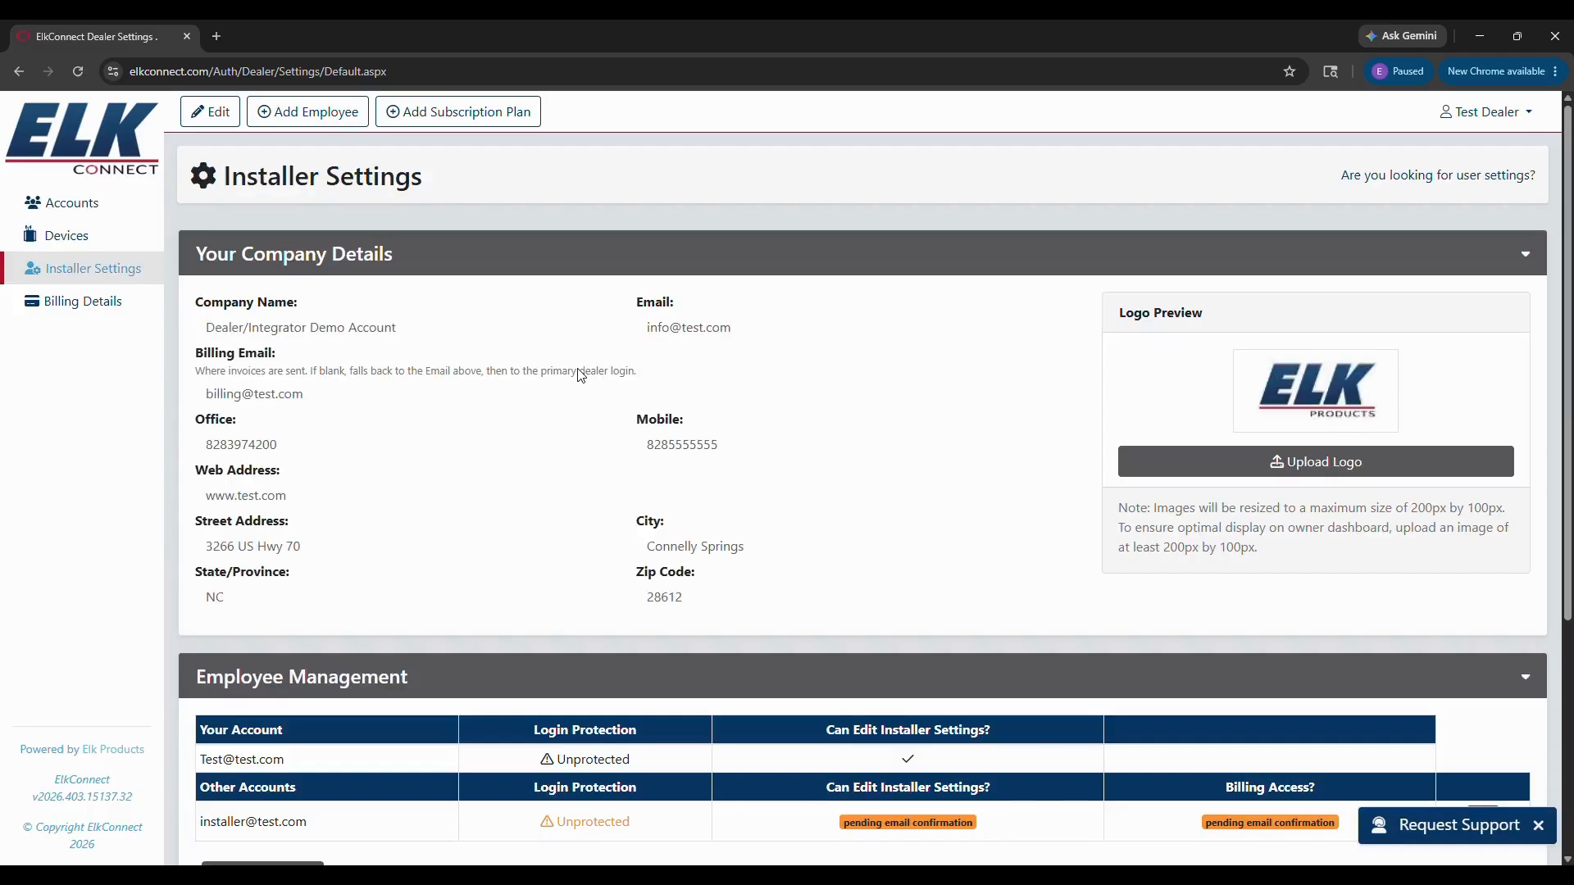
pyautogui.scroll(-4, 580, 373)
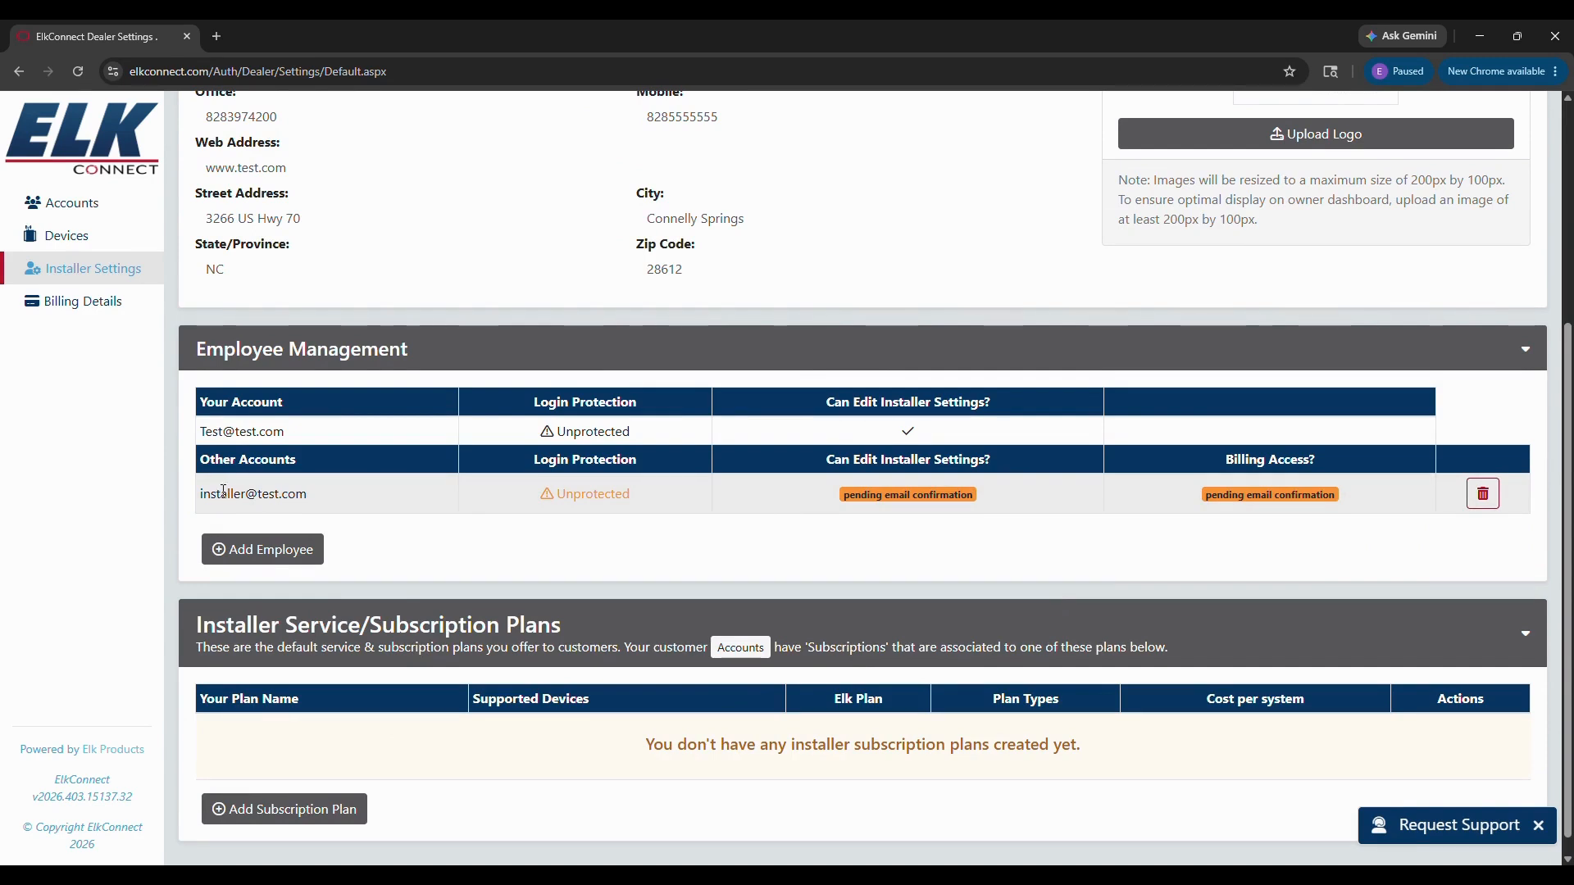
pyautogui.moveTo(318, 496); pyautogui.dragTo(198, 496)
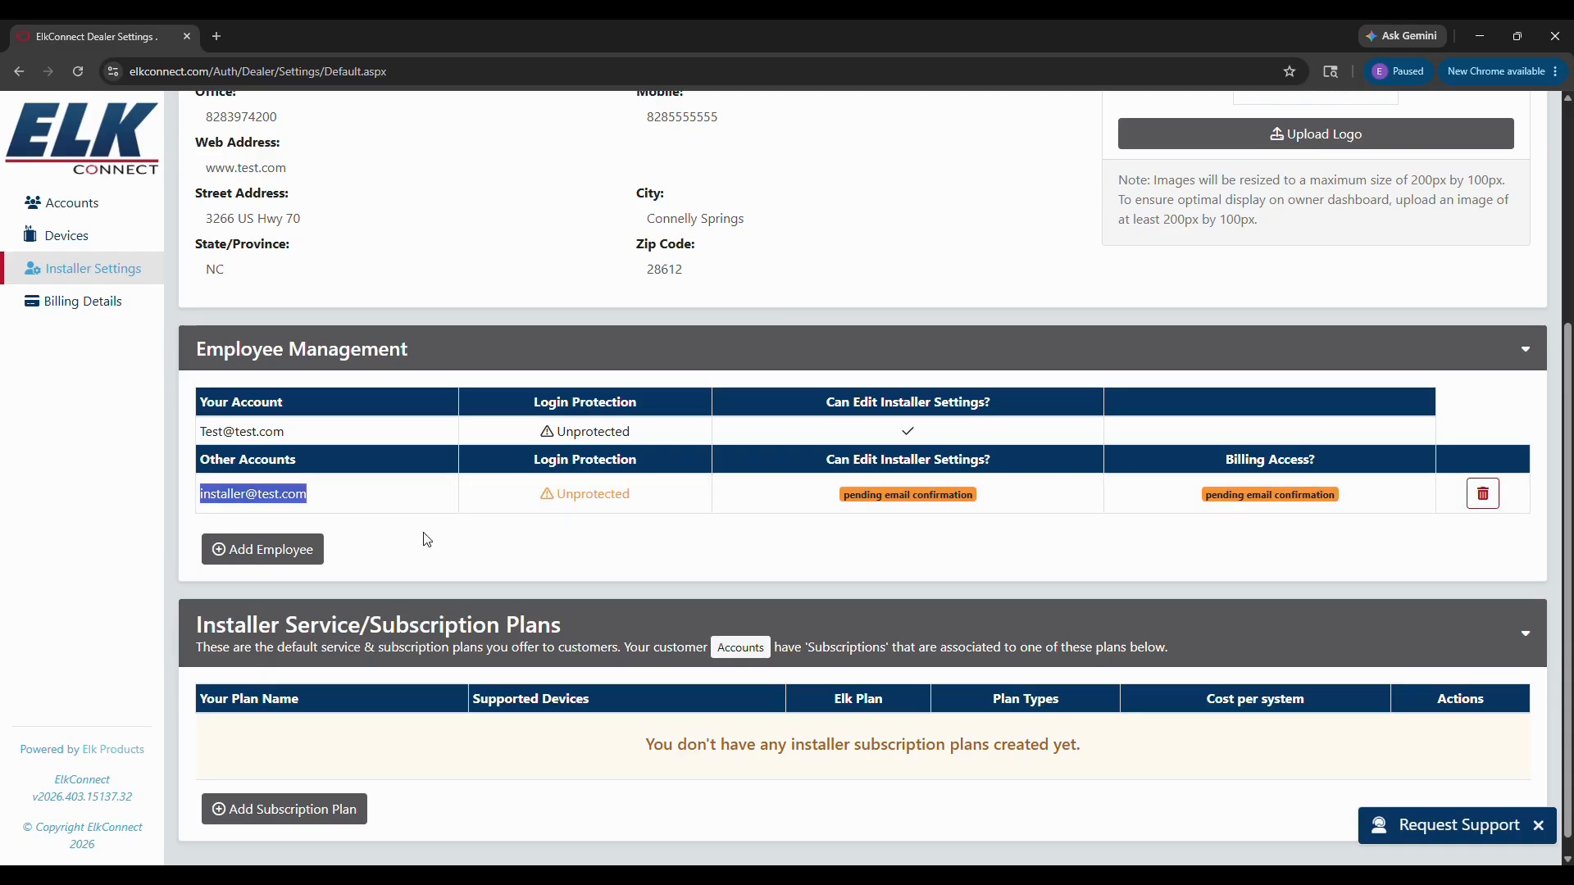
pyautogui.click(434, 549)
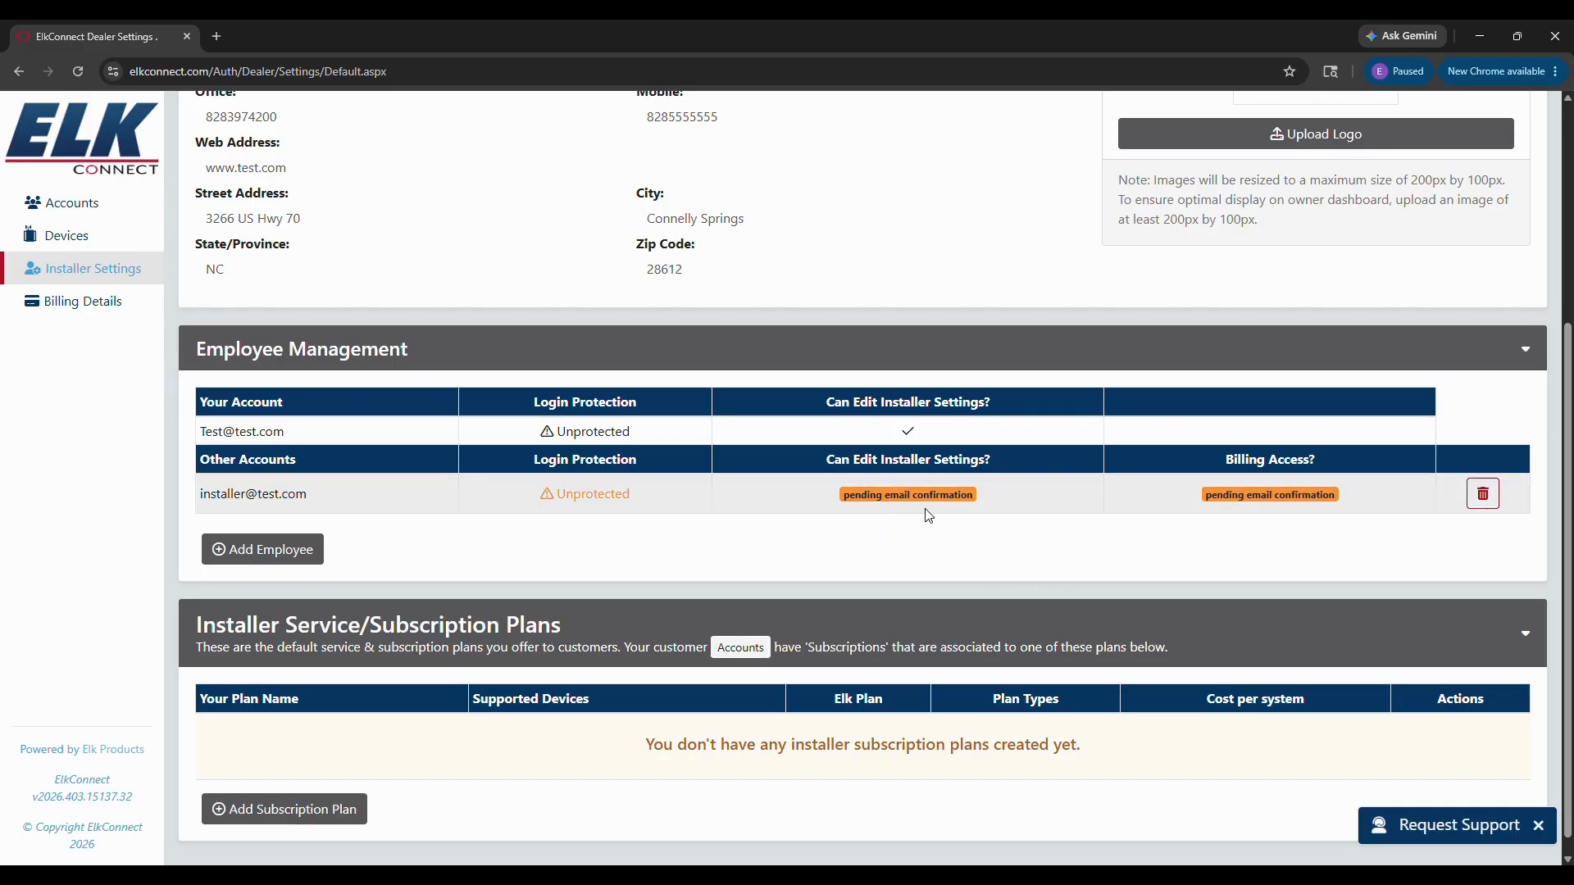
pyautogui.scroll(3, 811, 472)
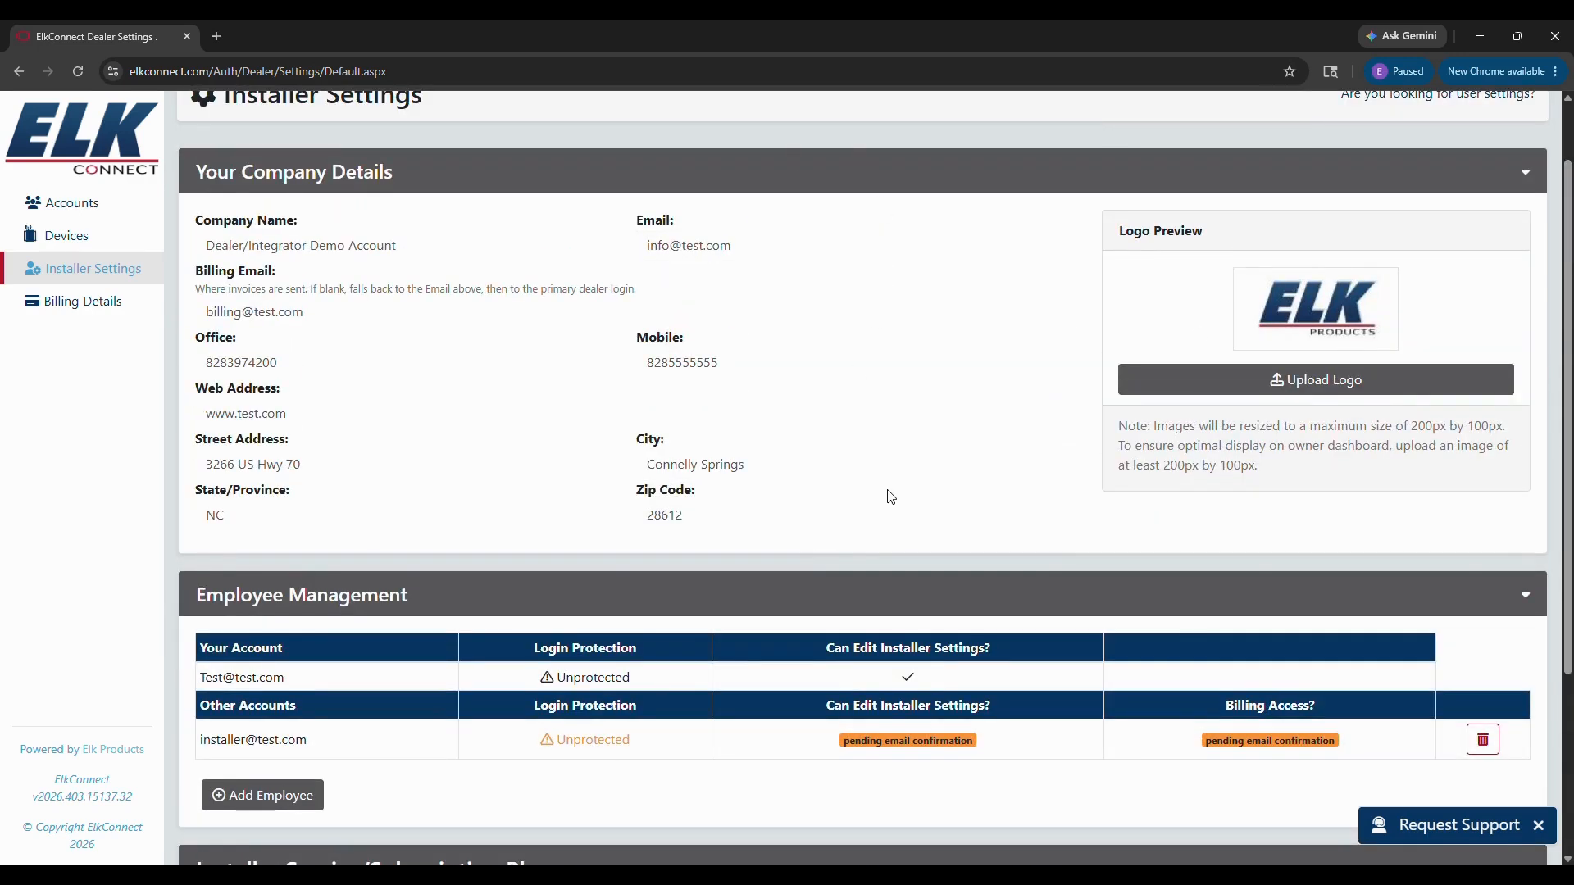
pyautogui.scroll(-1, 896, 509)
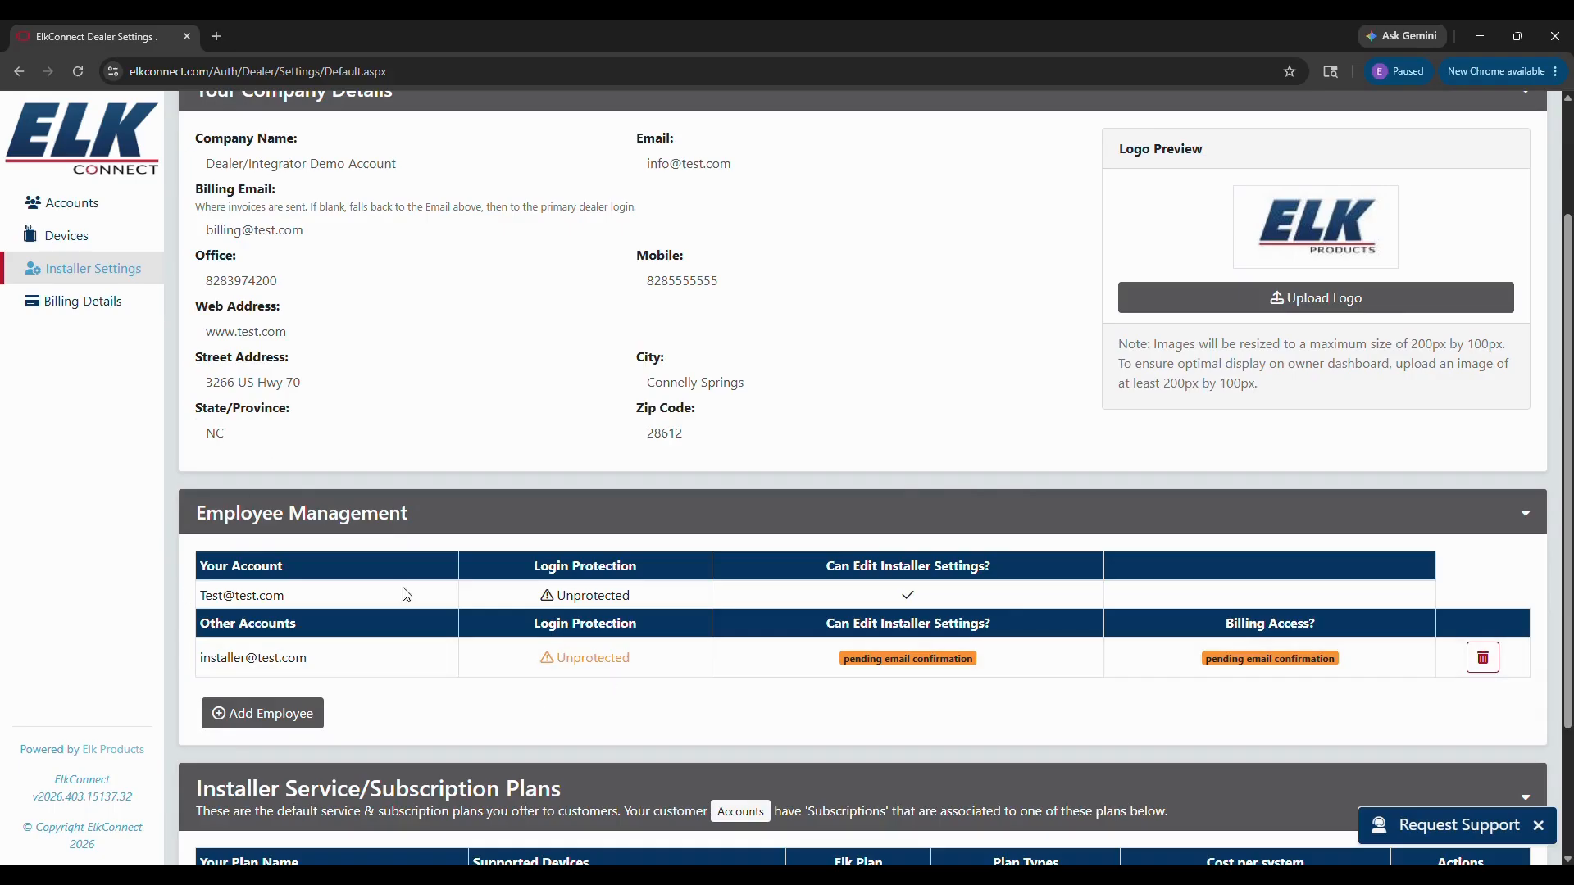
pyautogui.scroll(-2, 721, 580)
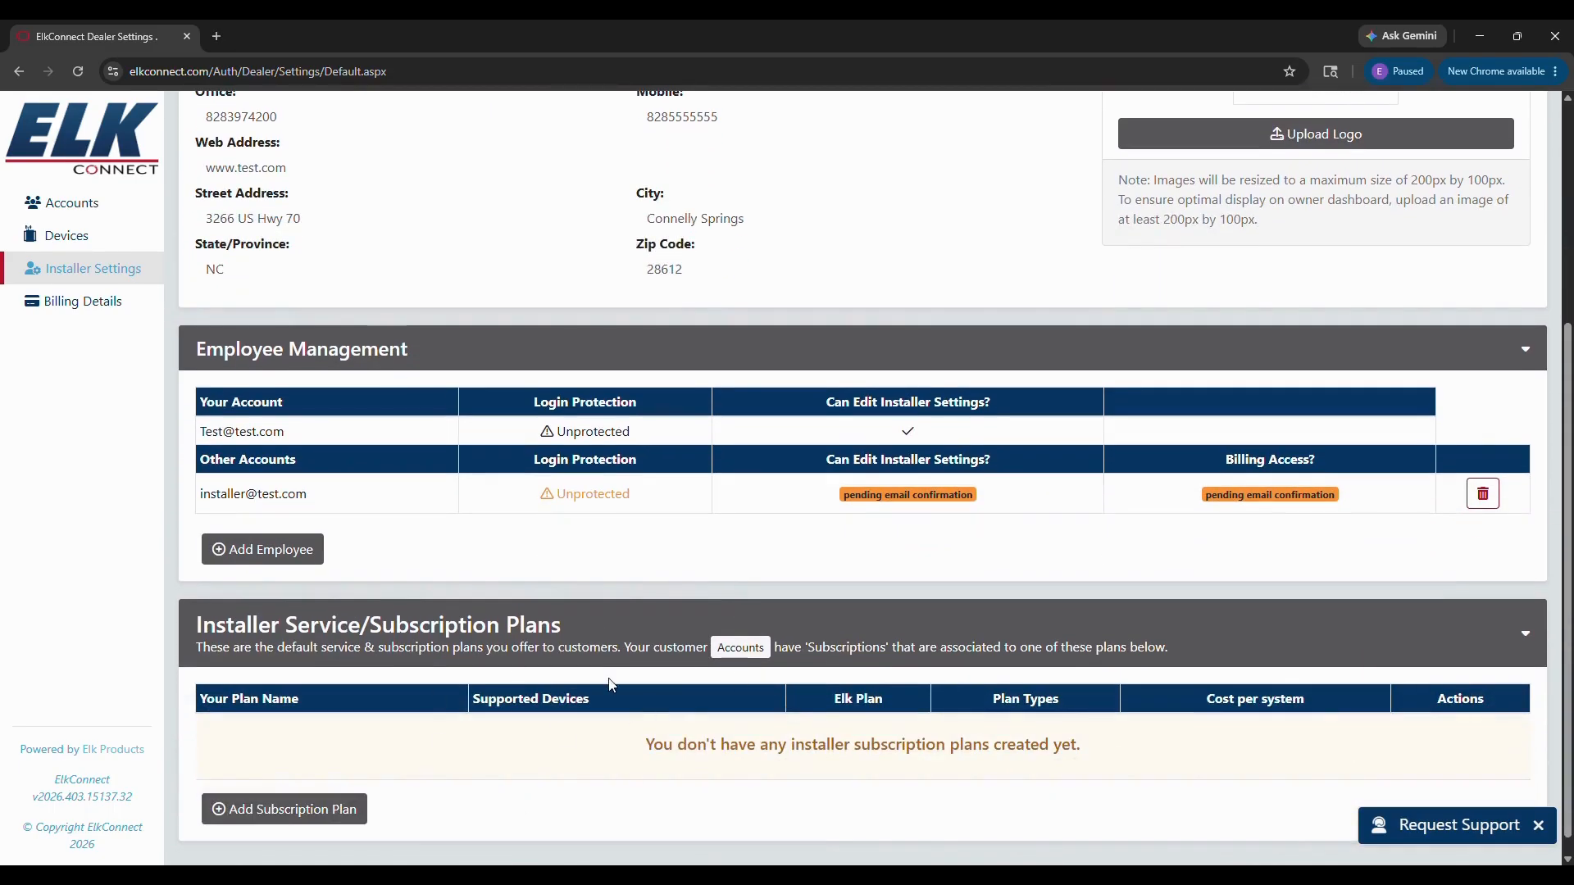
pyautogui.scroll(3, 699, 650)
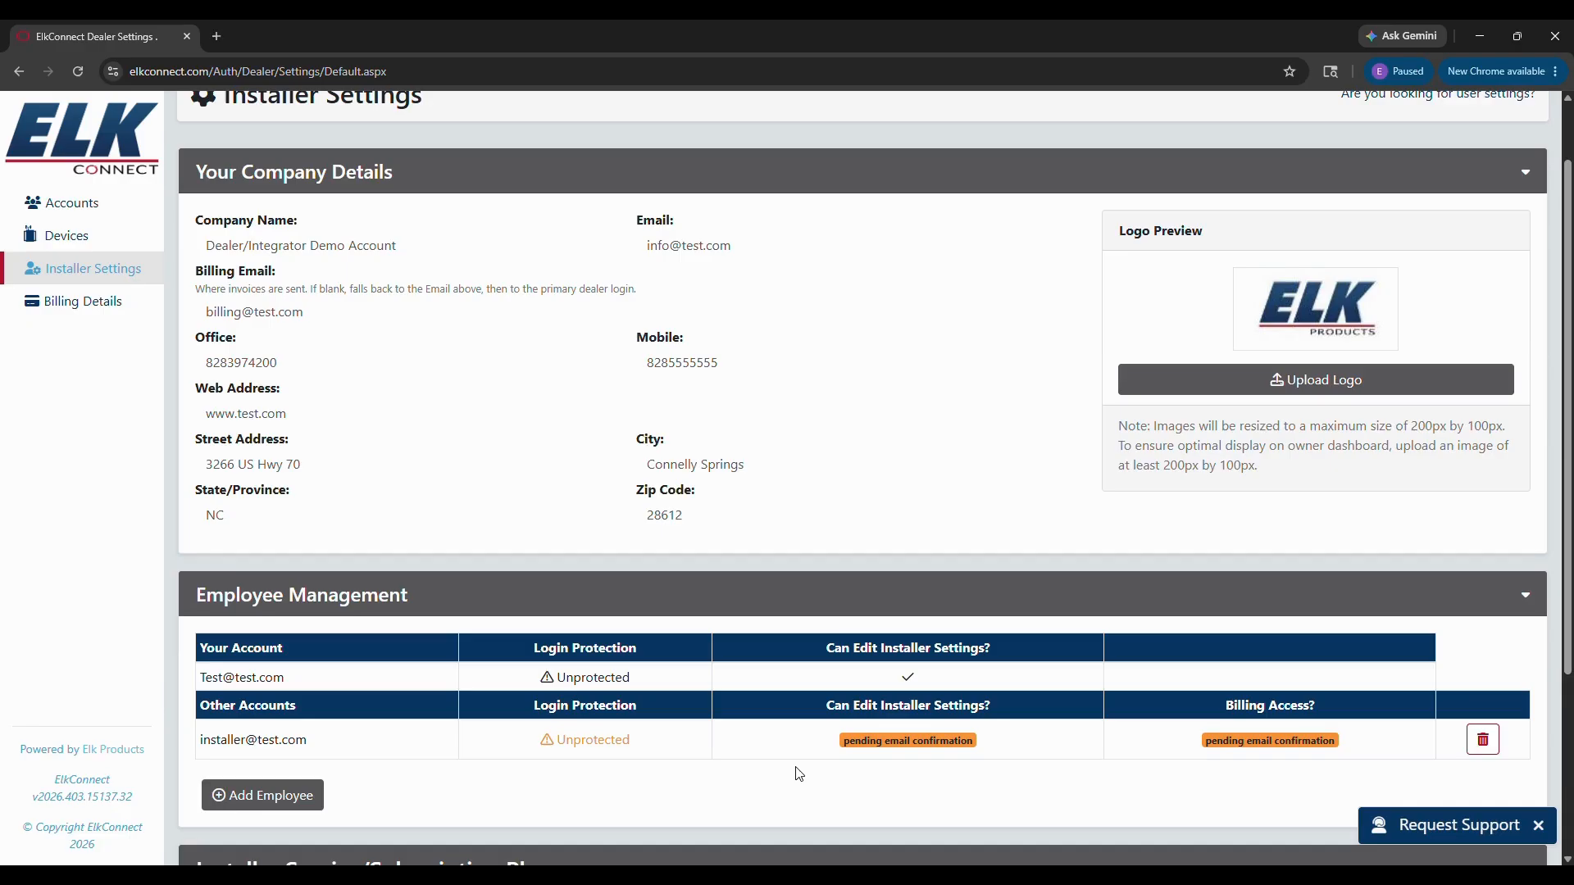
pyautogui.scroll(-1, 1130, 731)
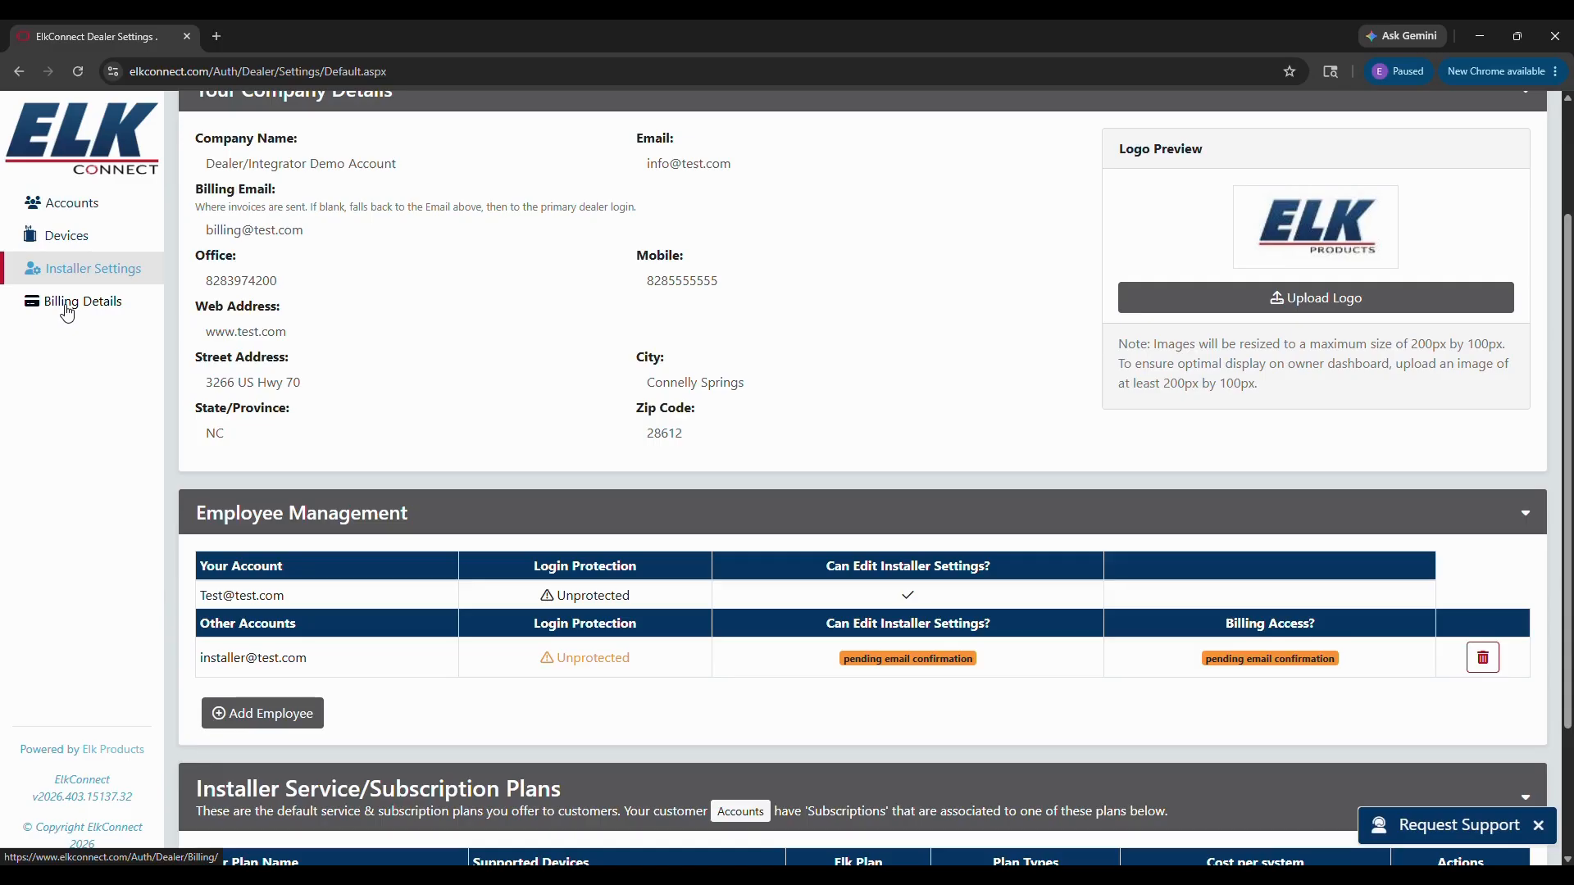
# Step: Scroll Installer Settings down to the empty Installer Service/Subscription Plans panel
pyautogui.moveTo(269, 246)
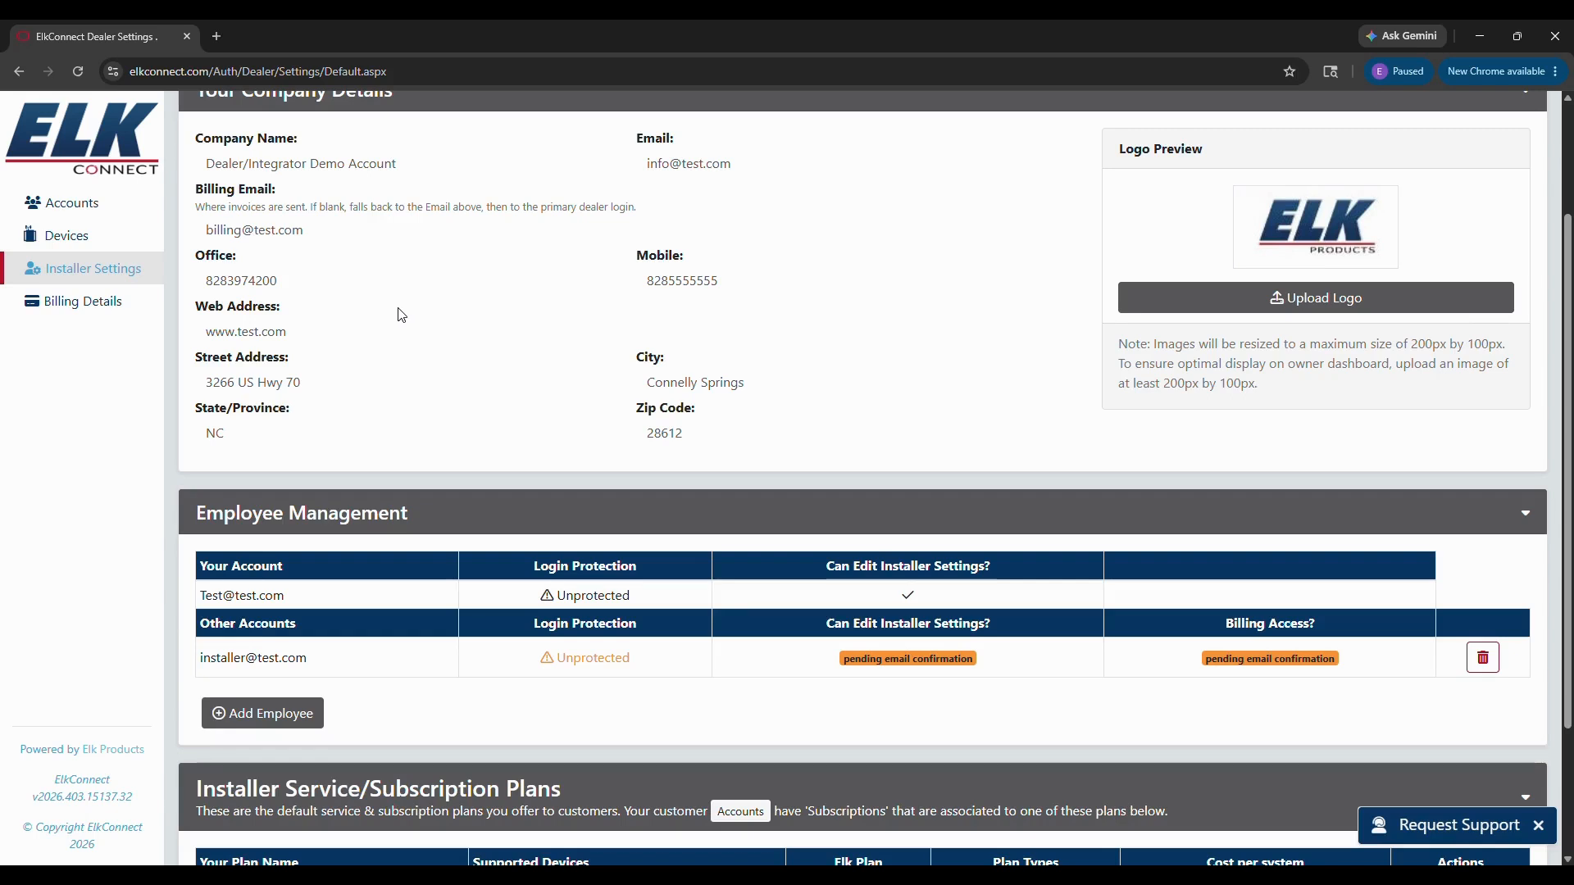
pyautogui.moveTo(1042, 426)
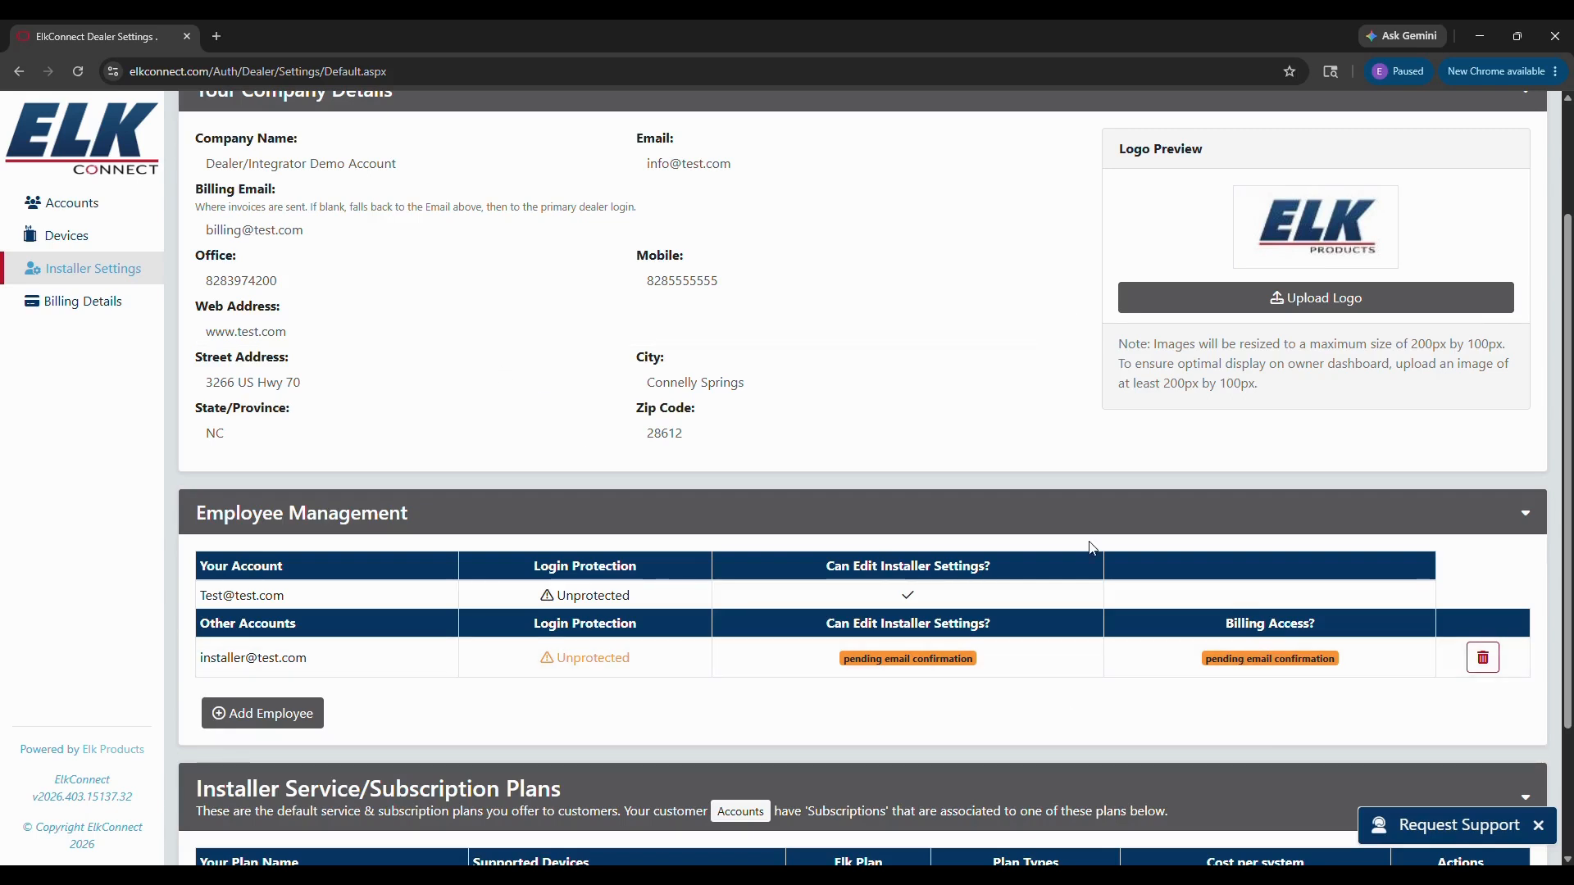
pyautogui.scroll(-2, 1025, 427)
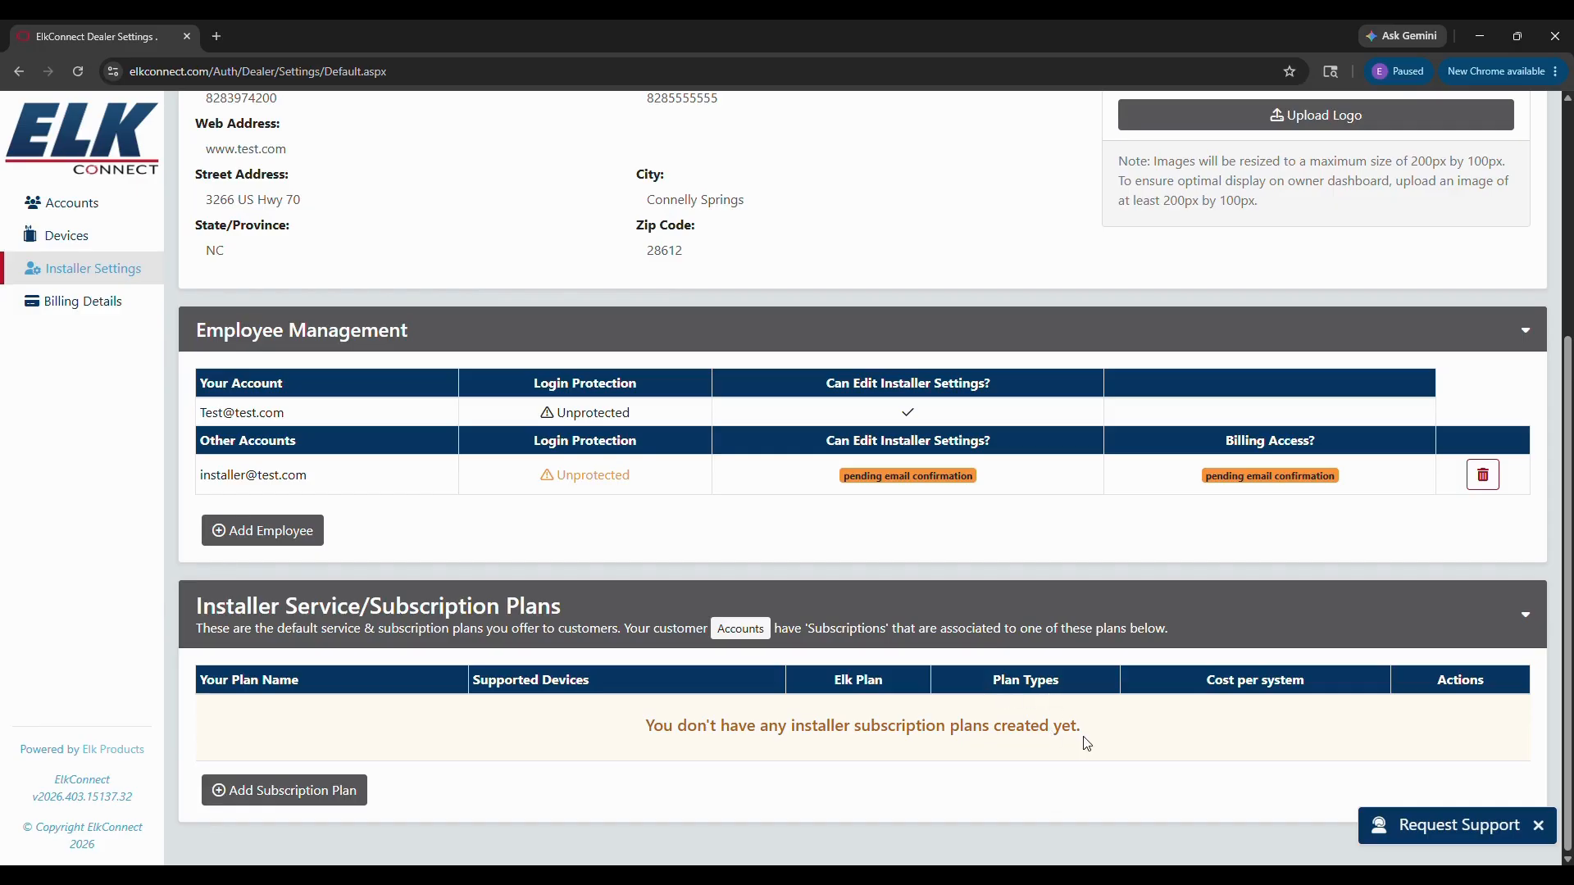
# Step: Create and save 'Demo Plan' using Demo ElkConnect Interactive - Limit 1 per Dealer as base plan
pyautogui.click(333, 799)
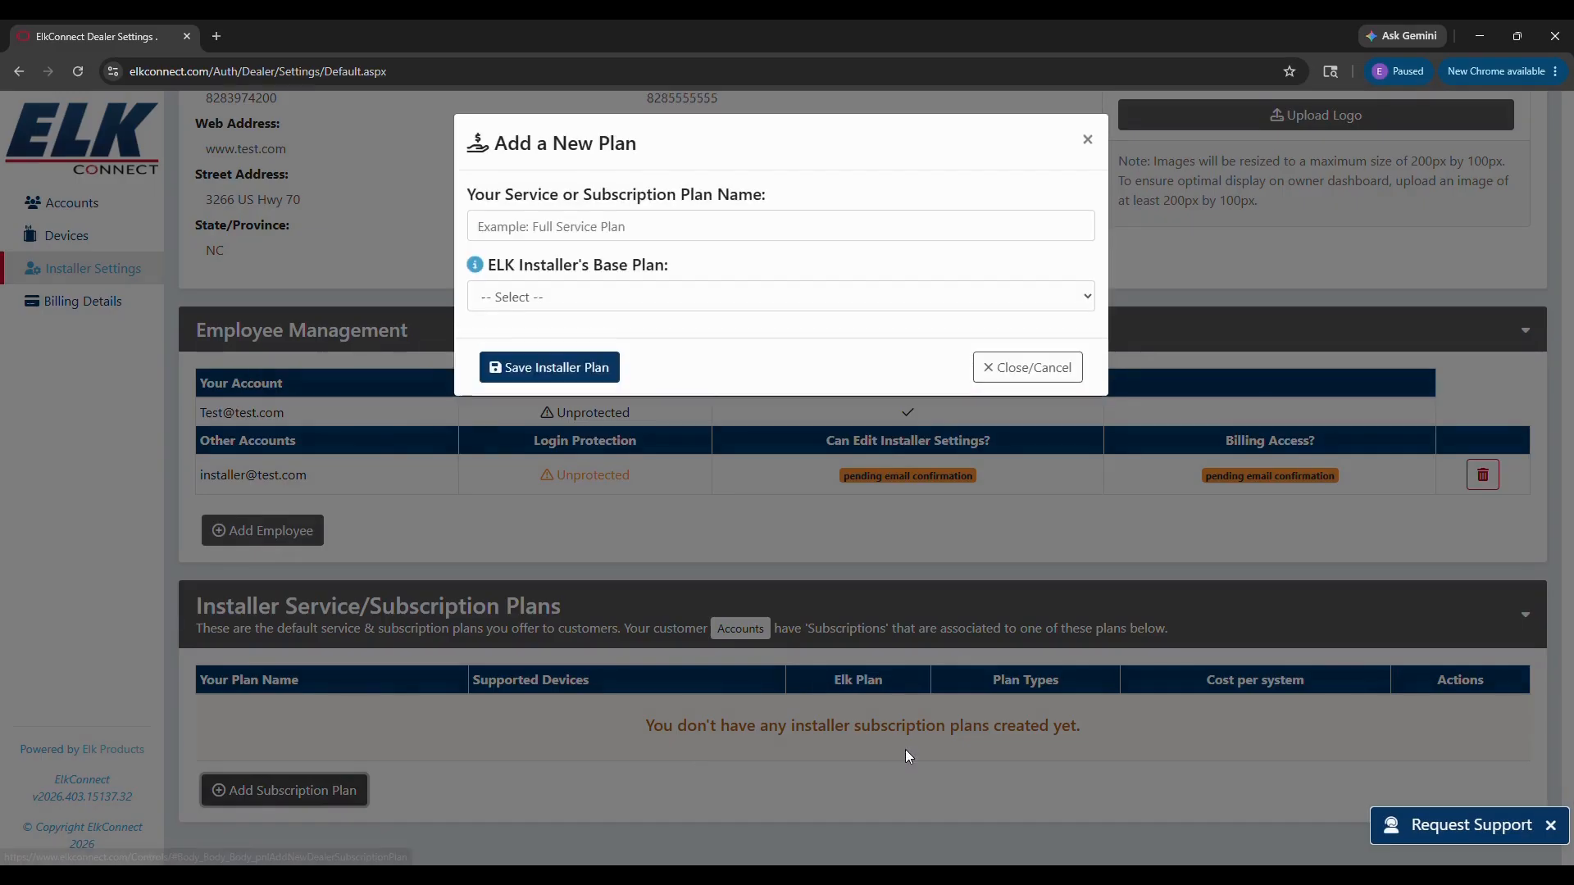
pyautogui.click(507, 228)
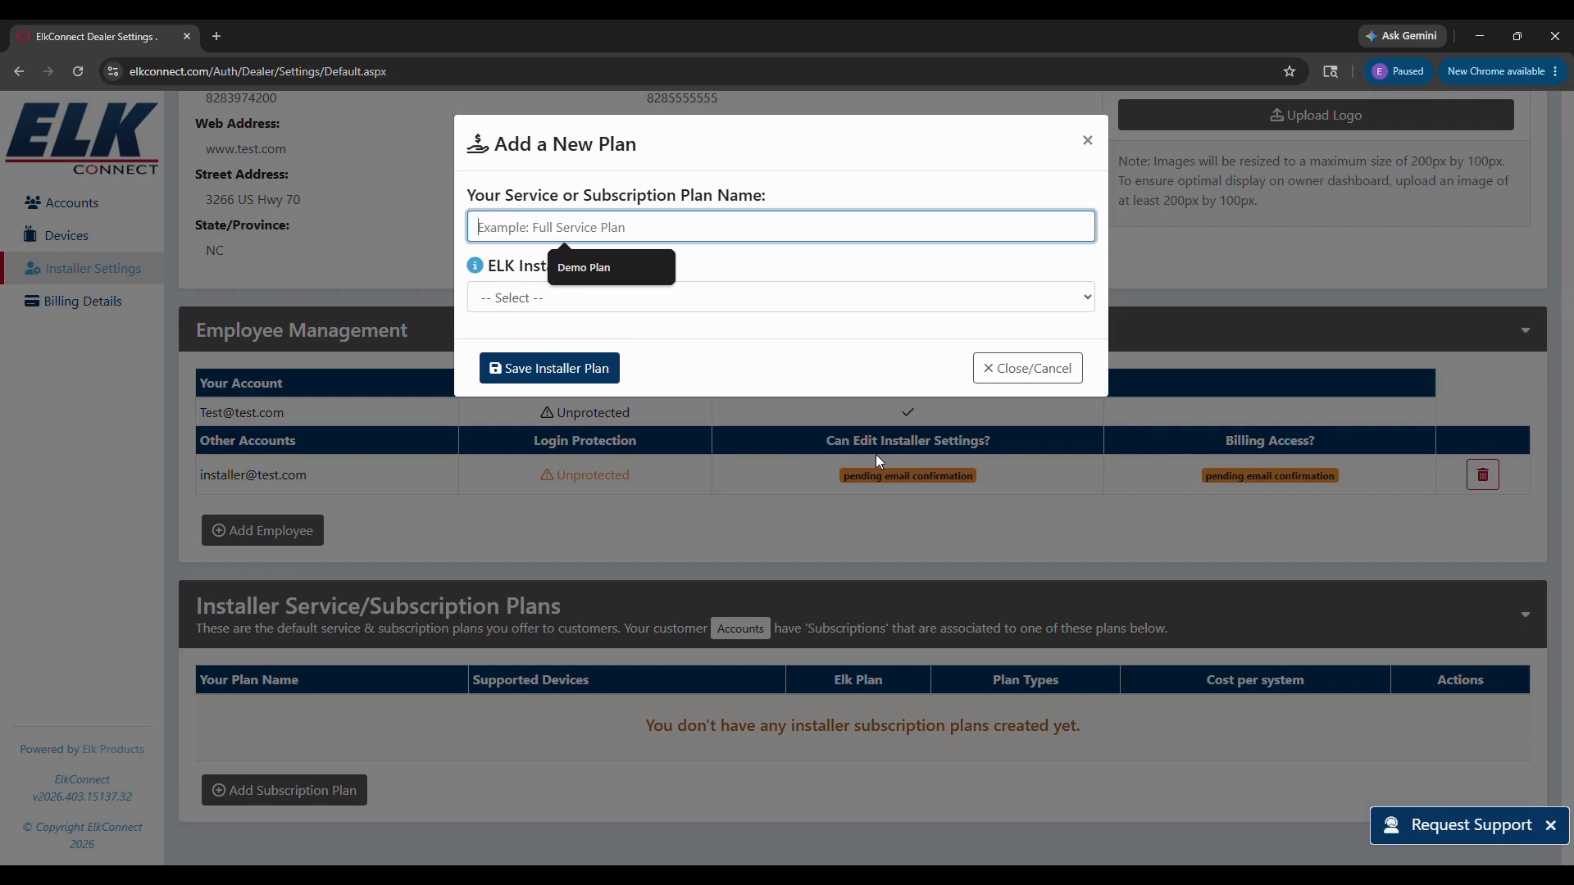
pyautogui.write('Dem')
pyautogui.write('Plan')
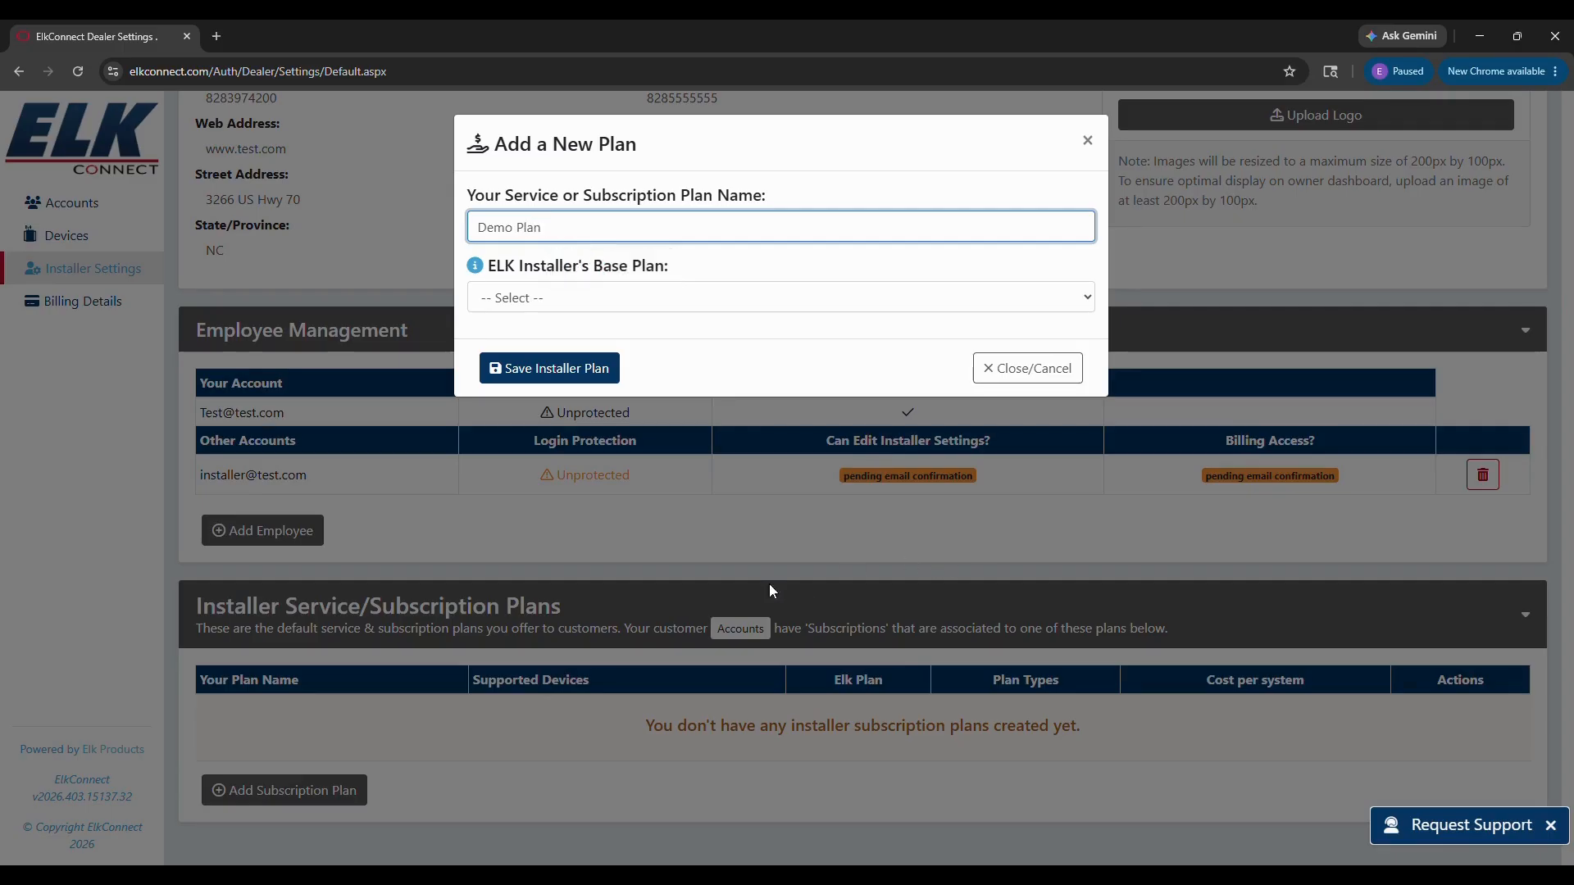
pyautogui.click(546, 296)
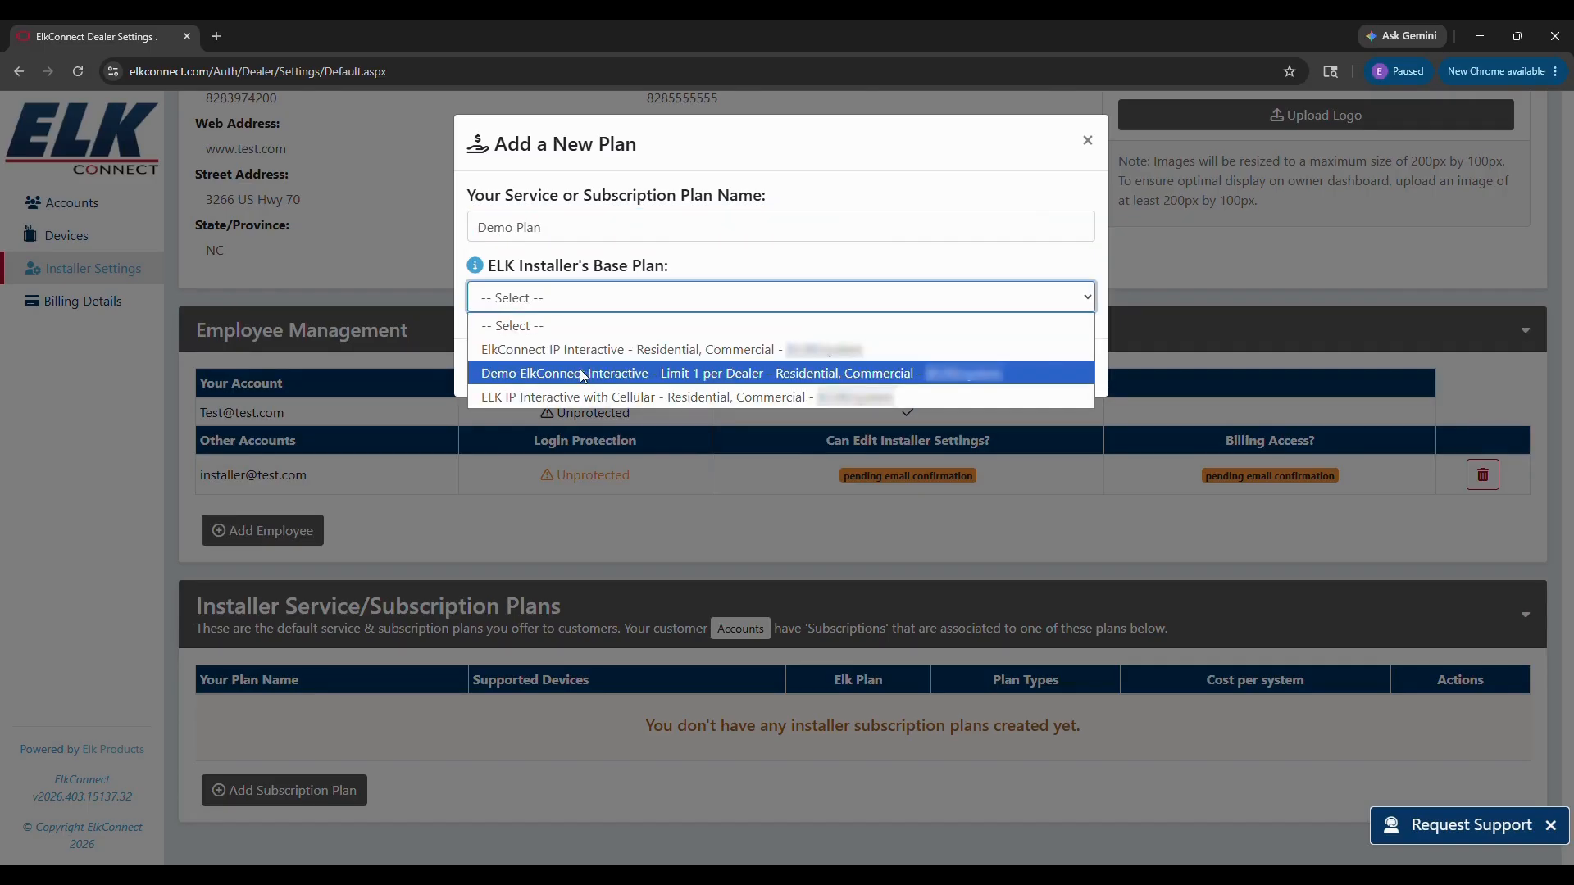
pyautogui.click(713, 375)
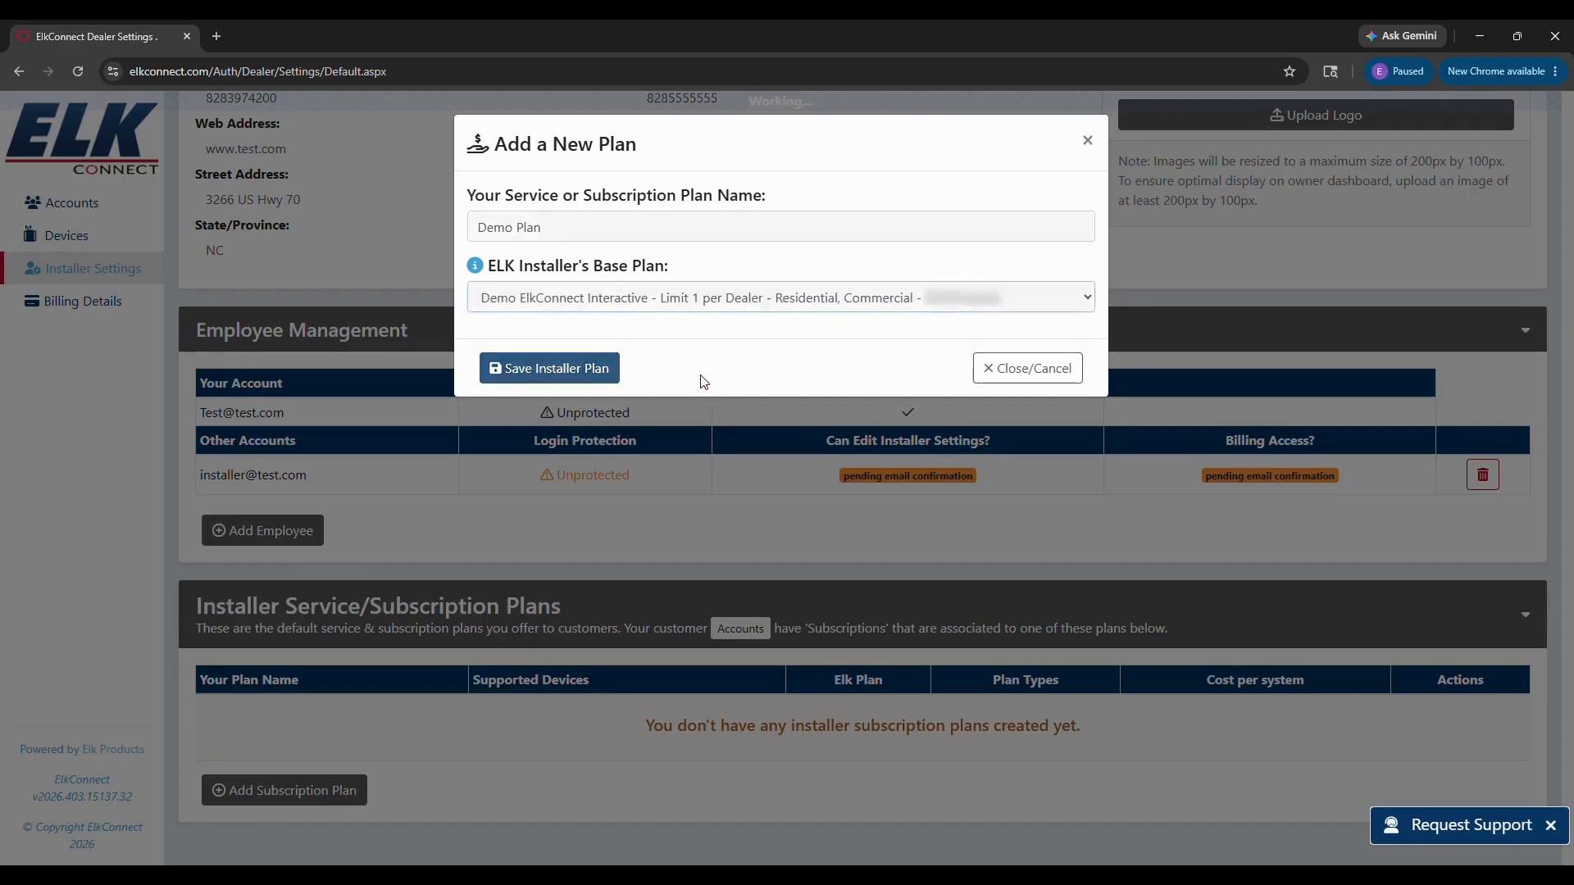
pyautogui.click(541, 368)
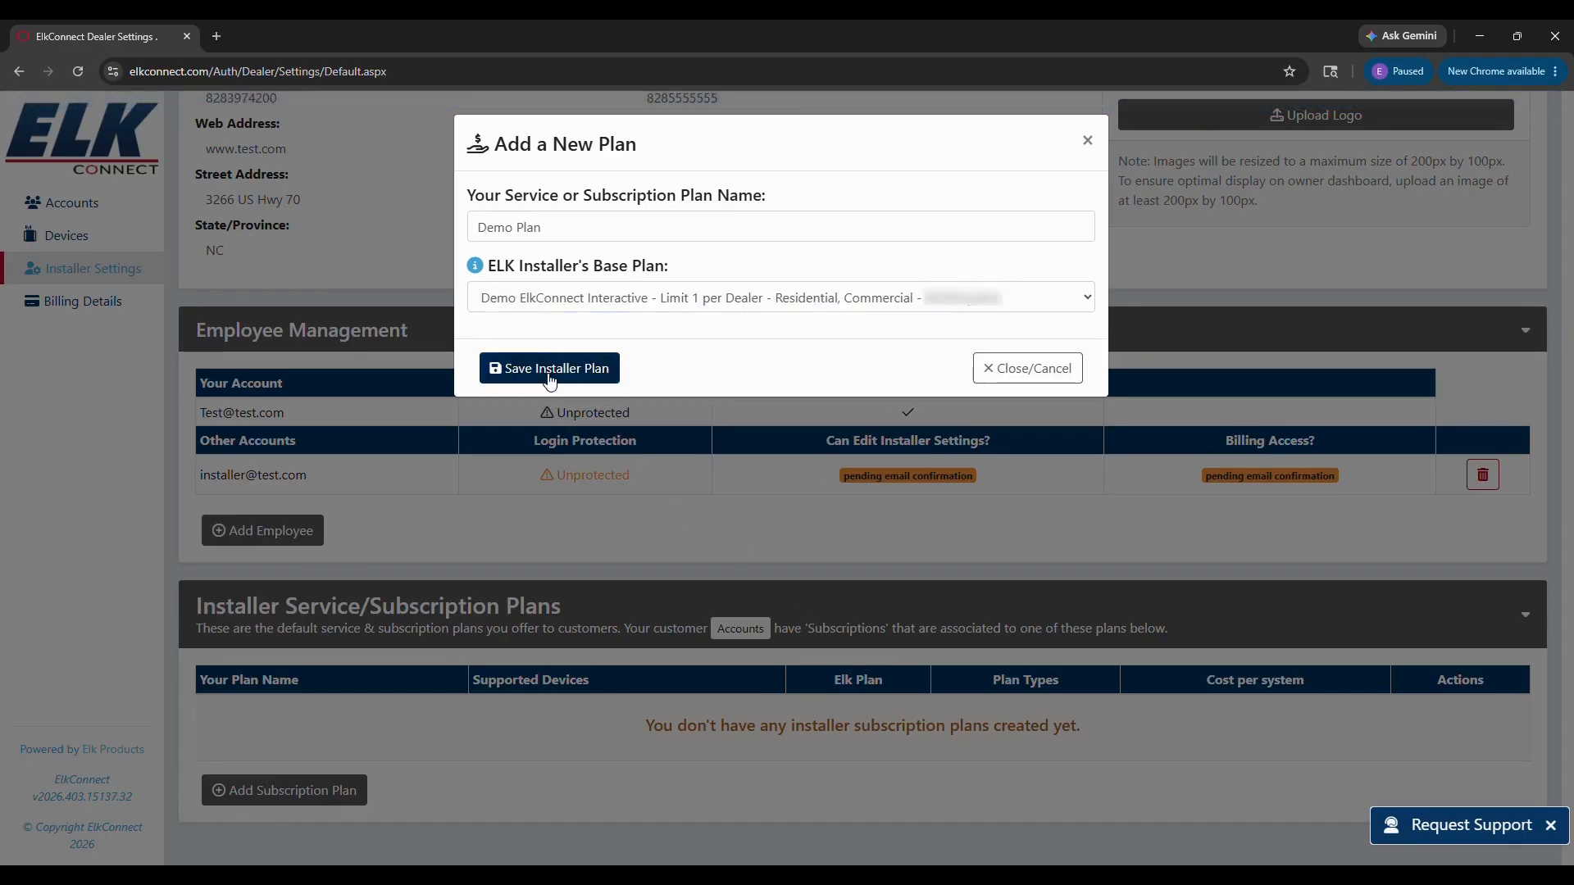
pyautogui.scroll(-1, 880, 674)
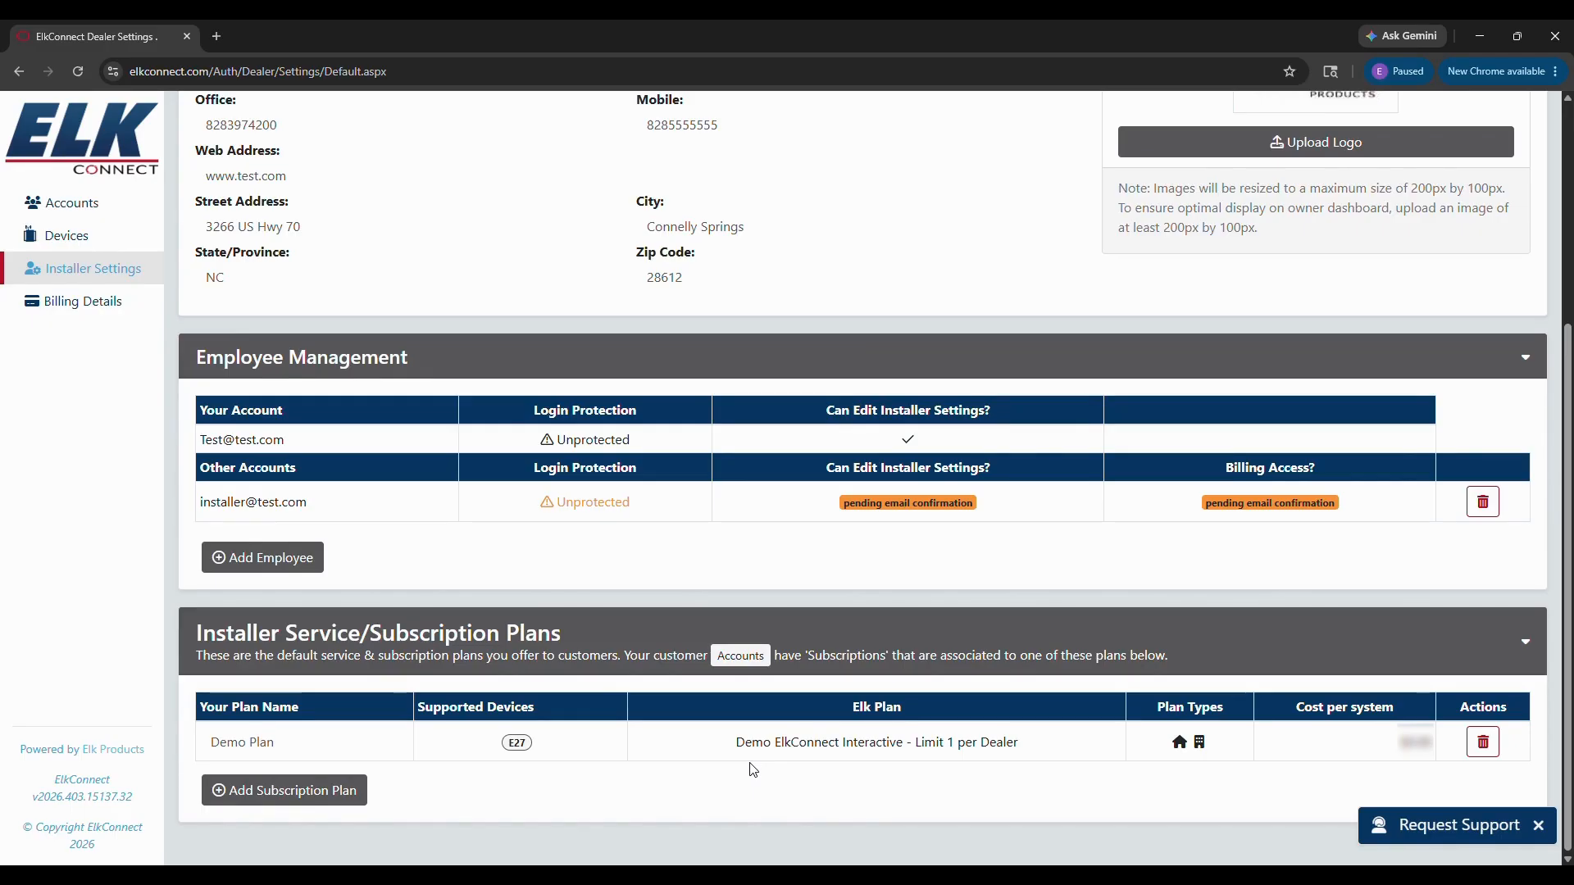
# Step: Create and save 'IP Gold' using ElkConnect IP Interactive as its base plan
pyautogui.click(323, 795)
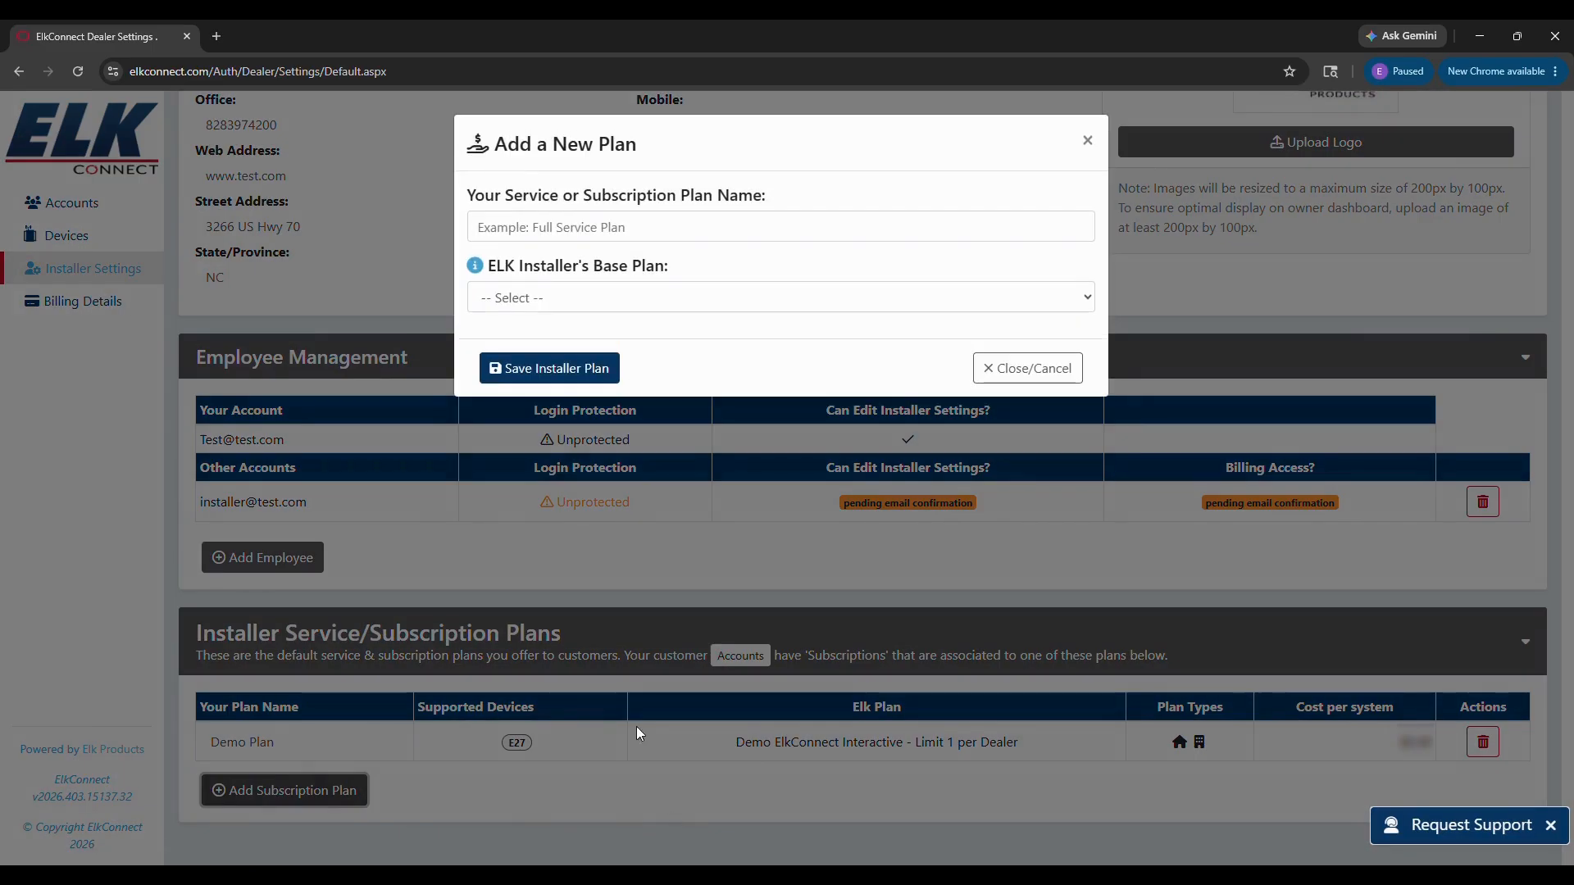
pyautogui.click(548, 221)
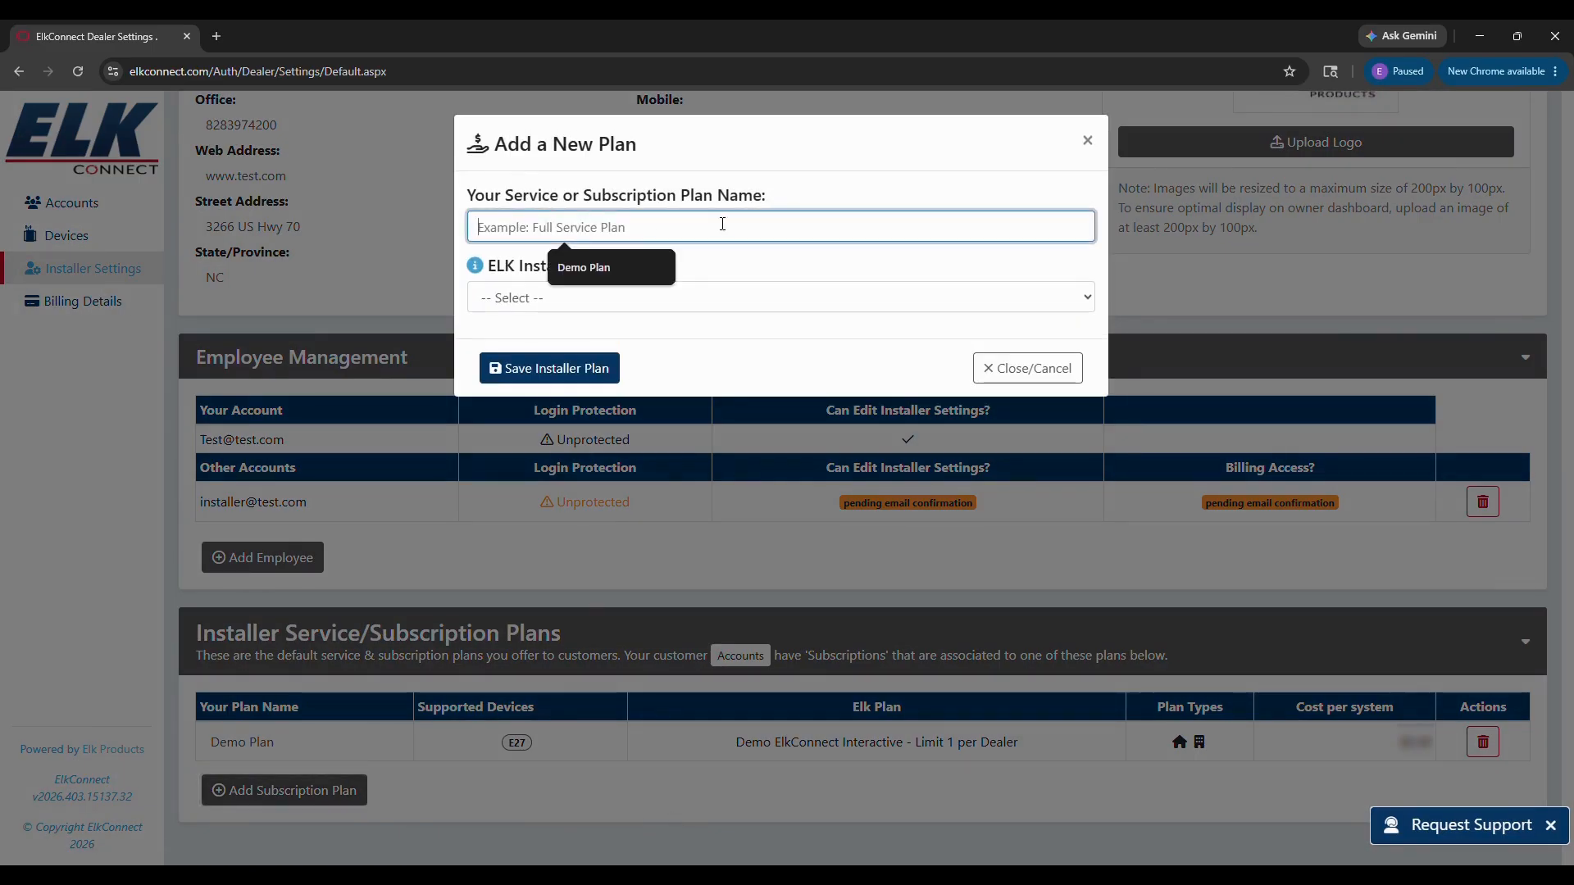
pyautogui.write('IP Gold')
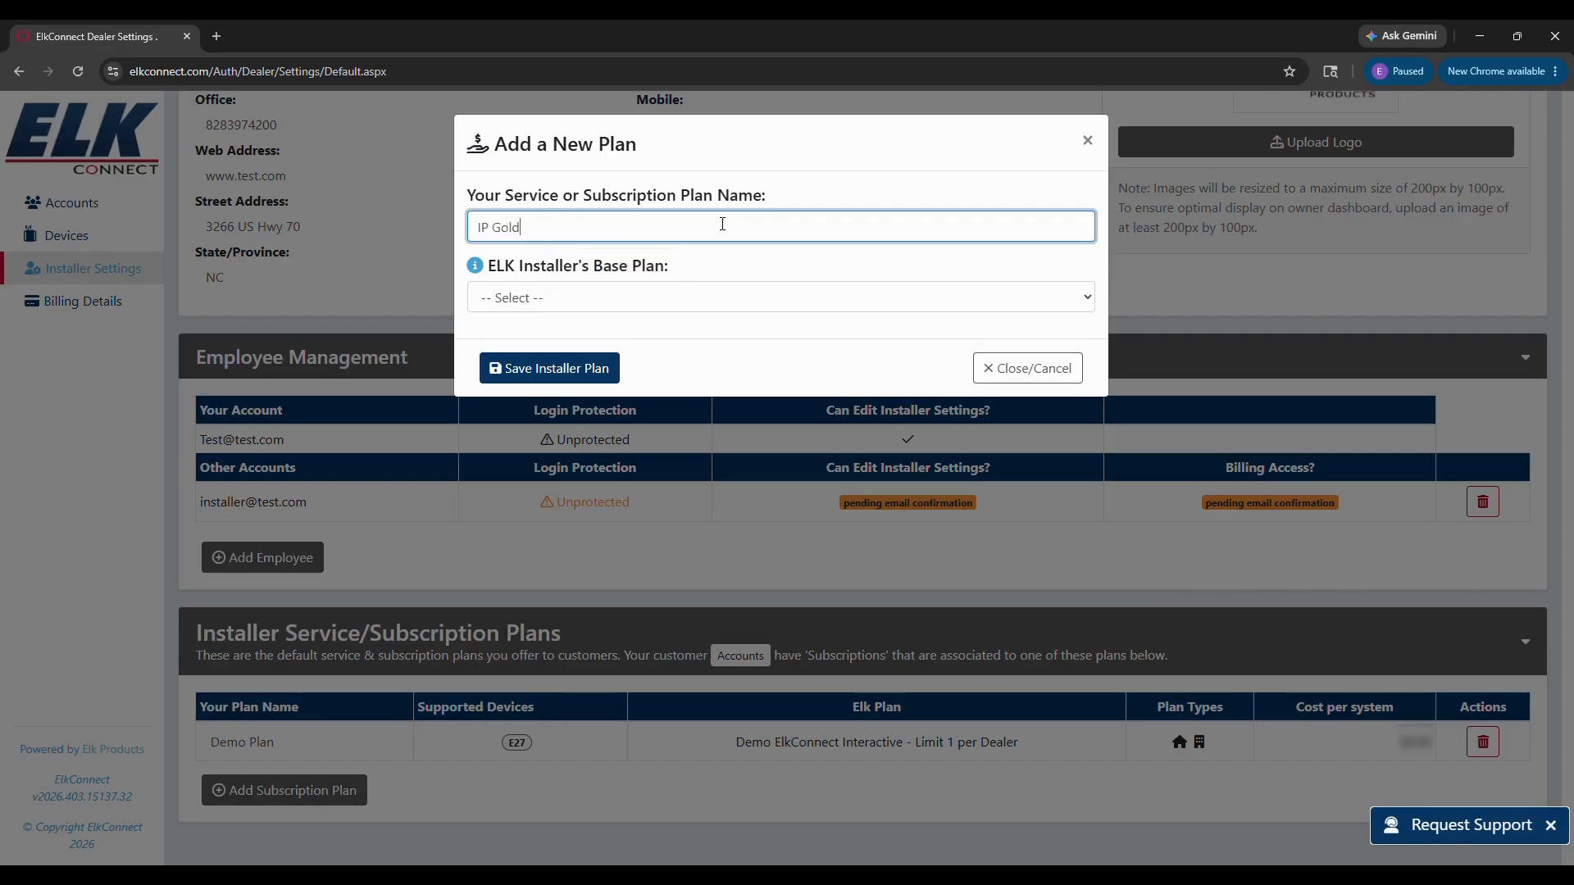
pyautogui.click(566, 299)
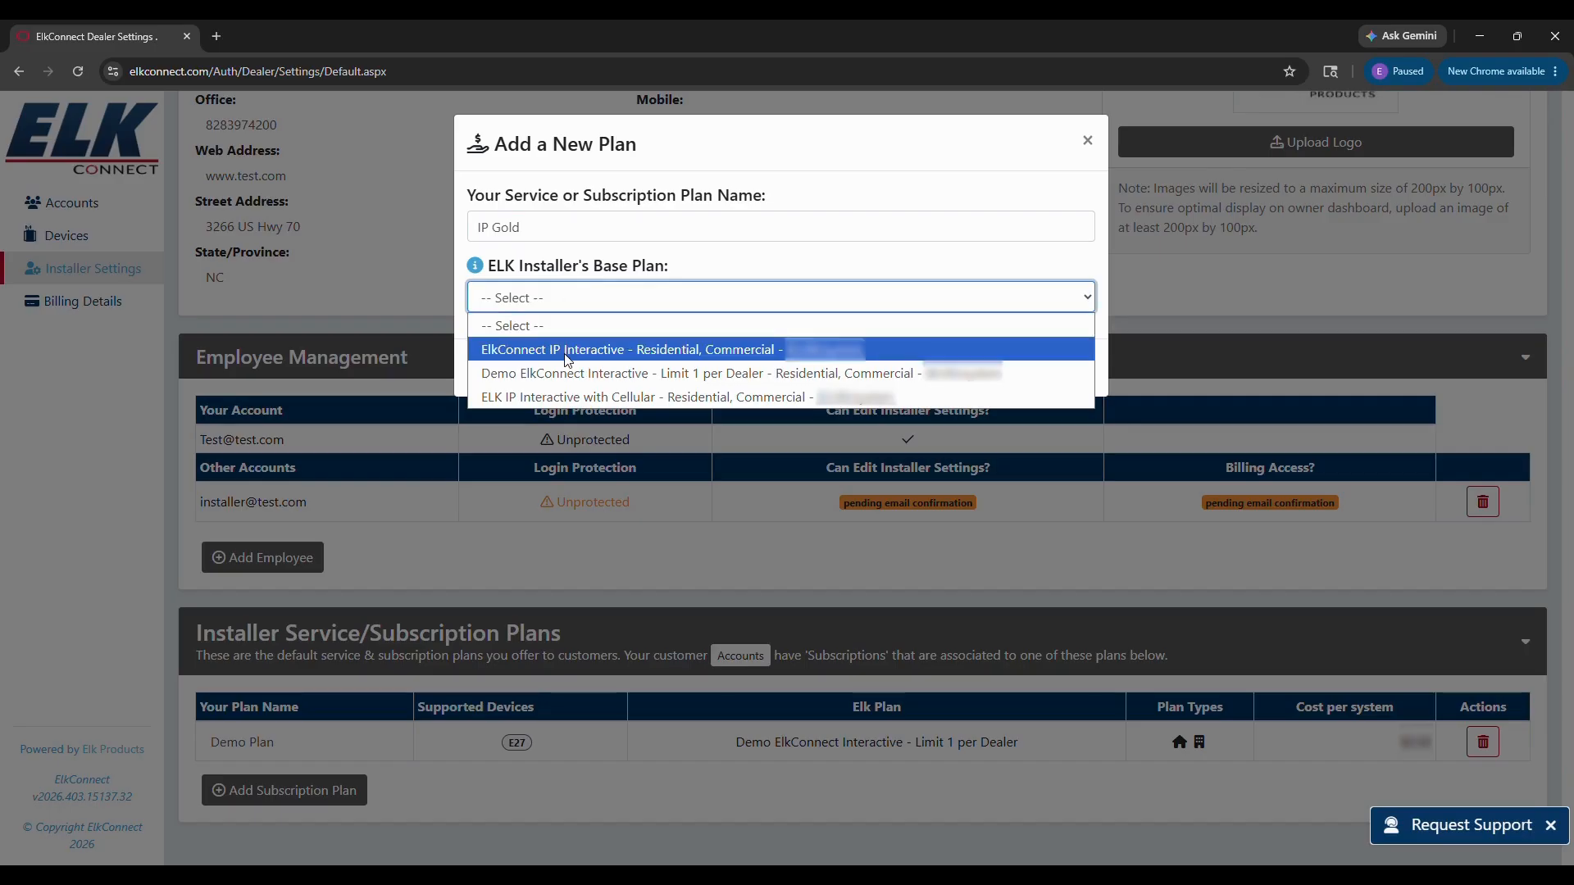
pyautogui.click(726, 350)
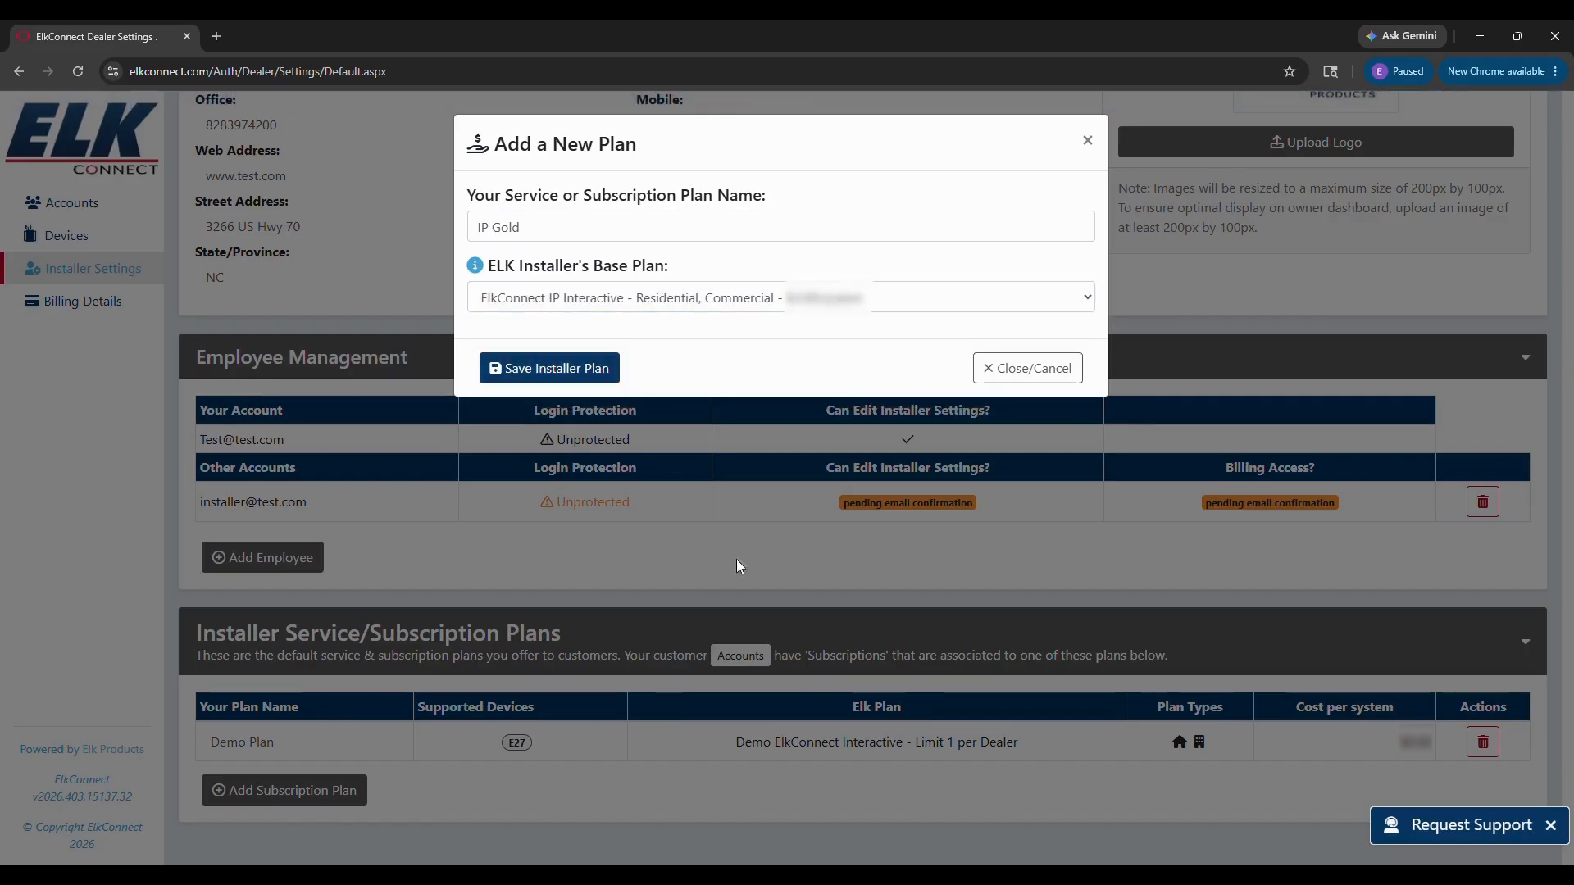
pyautogui.click(565, 369)
pyautogui.scroll(-4, 727, 590)
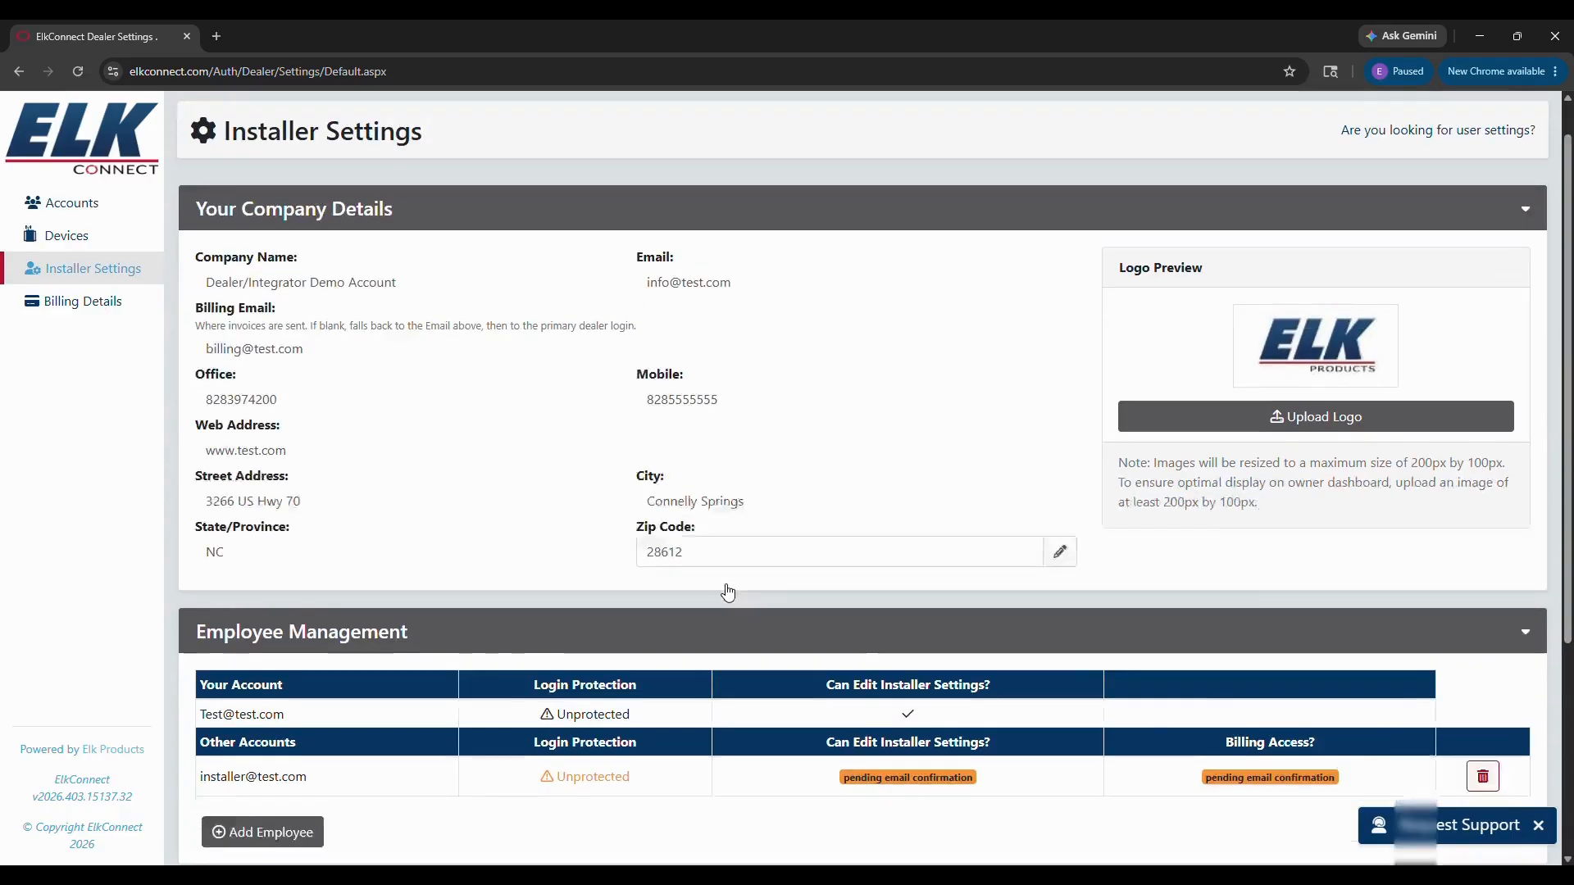
# Step: Create and save 'IP/Cellular Gold' using ELK IP Interactive with Cellular as its base plan
pyautogui.click(313, 791)
pyautogui.click(544, 230)
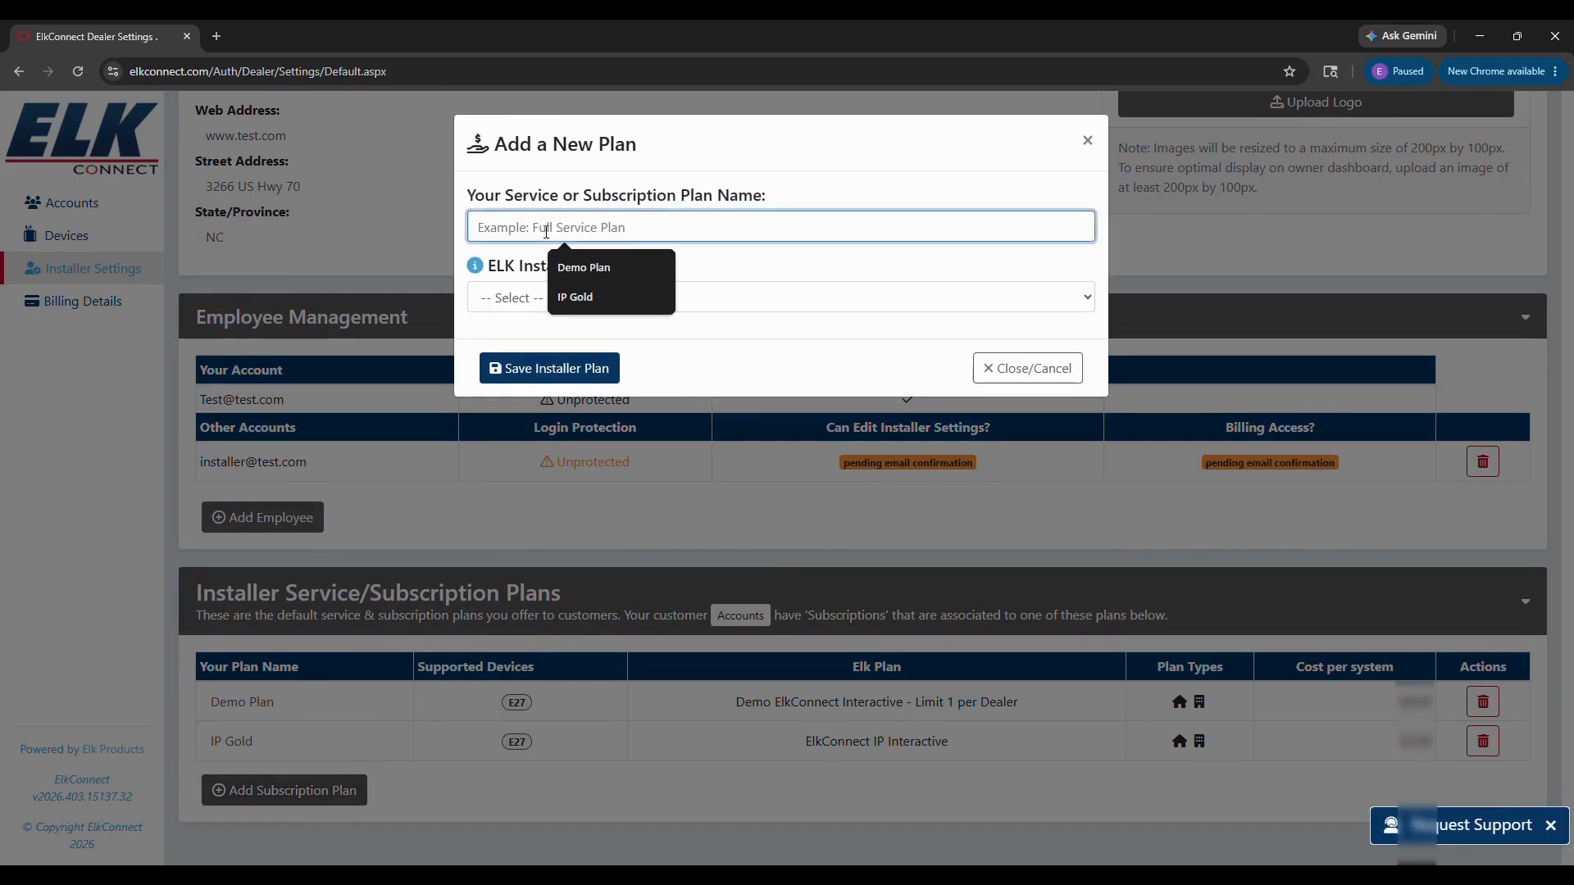
pyautogui.write('IP')
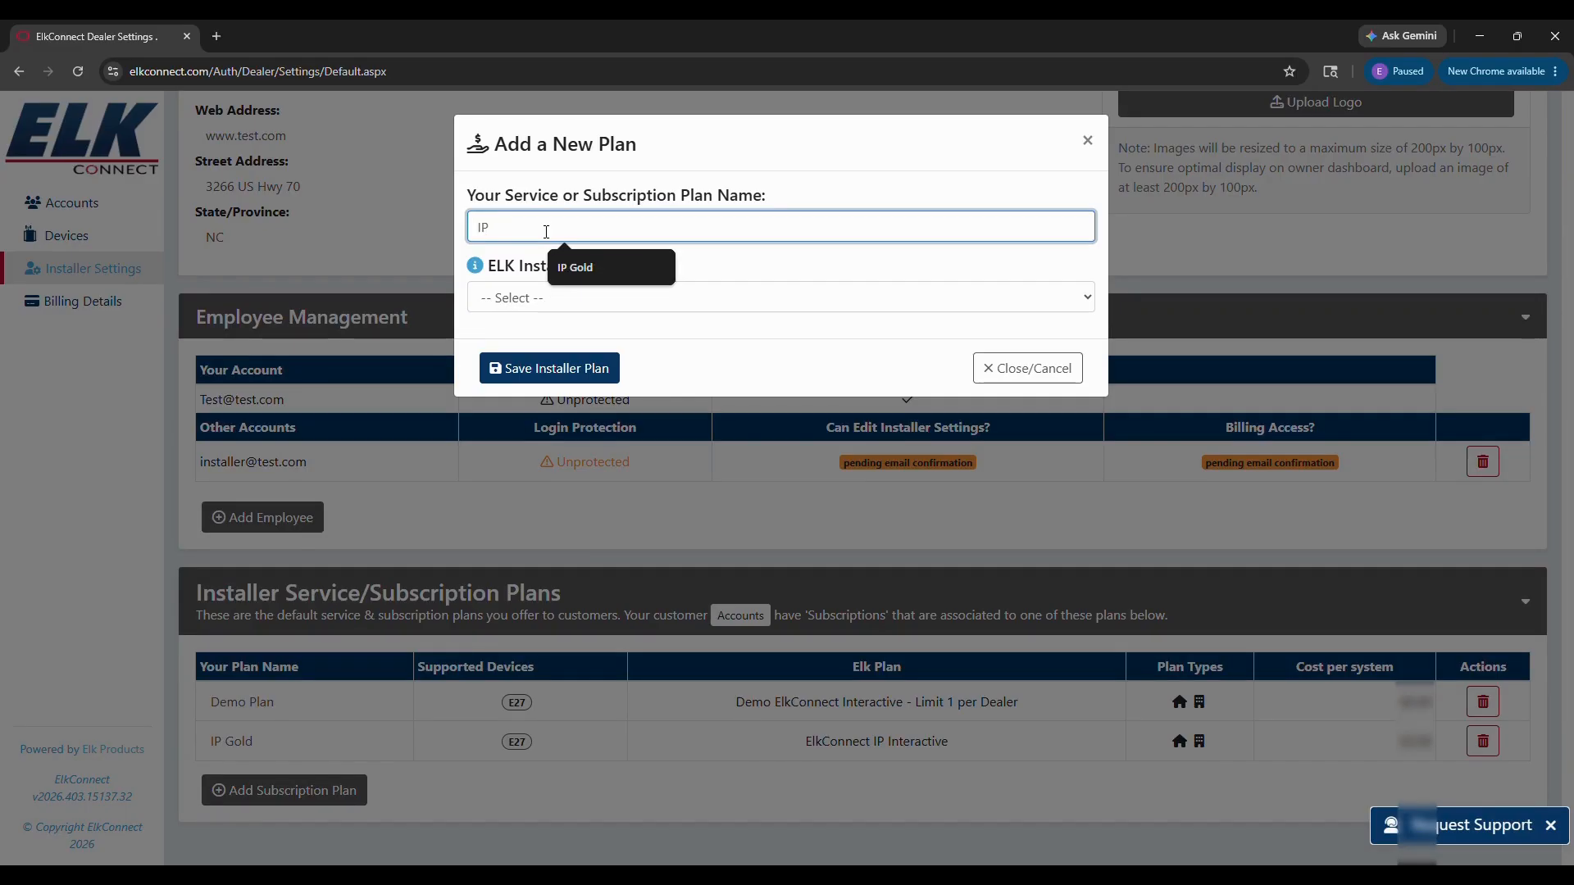
pyautogui.write('/Cellular Go')
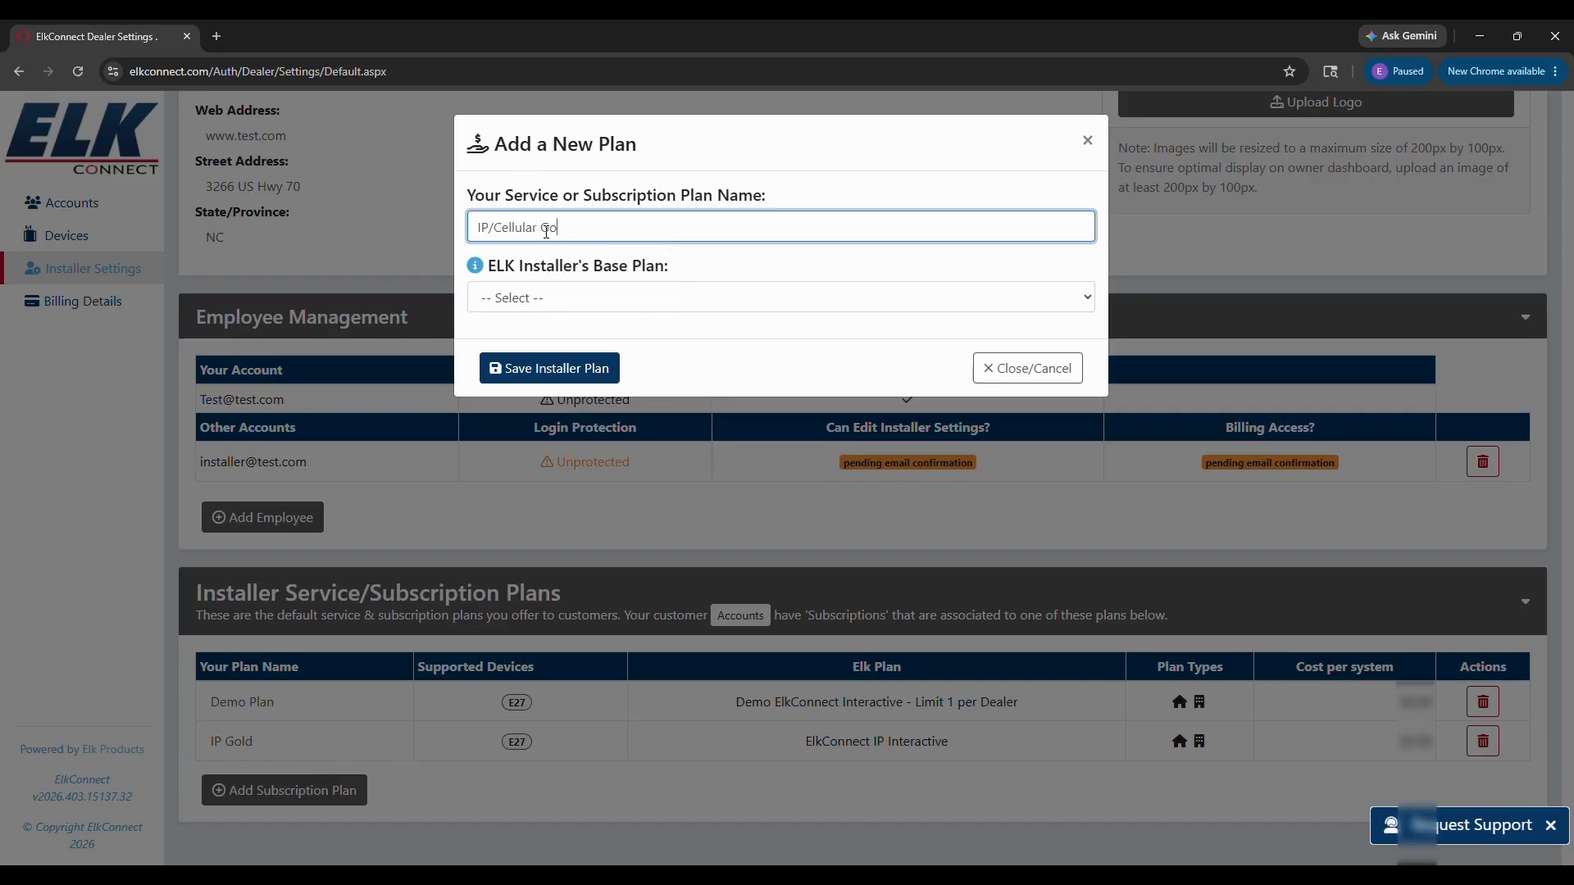
pyautogui.write('ld')
pyautogui.click(572, 298)
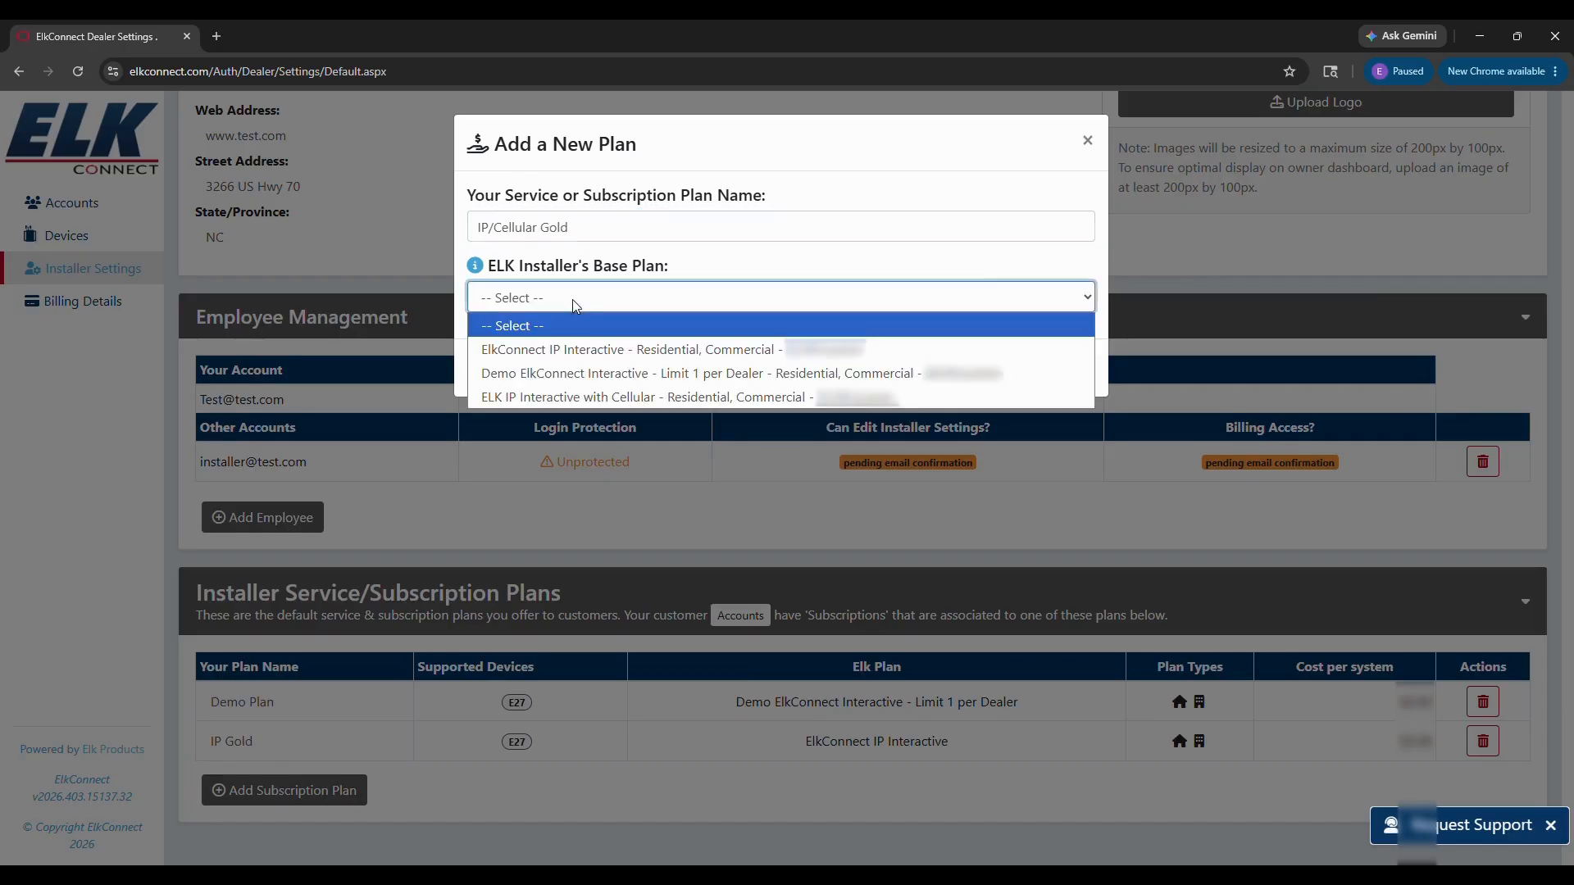
pyautogui.click(567, 397)
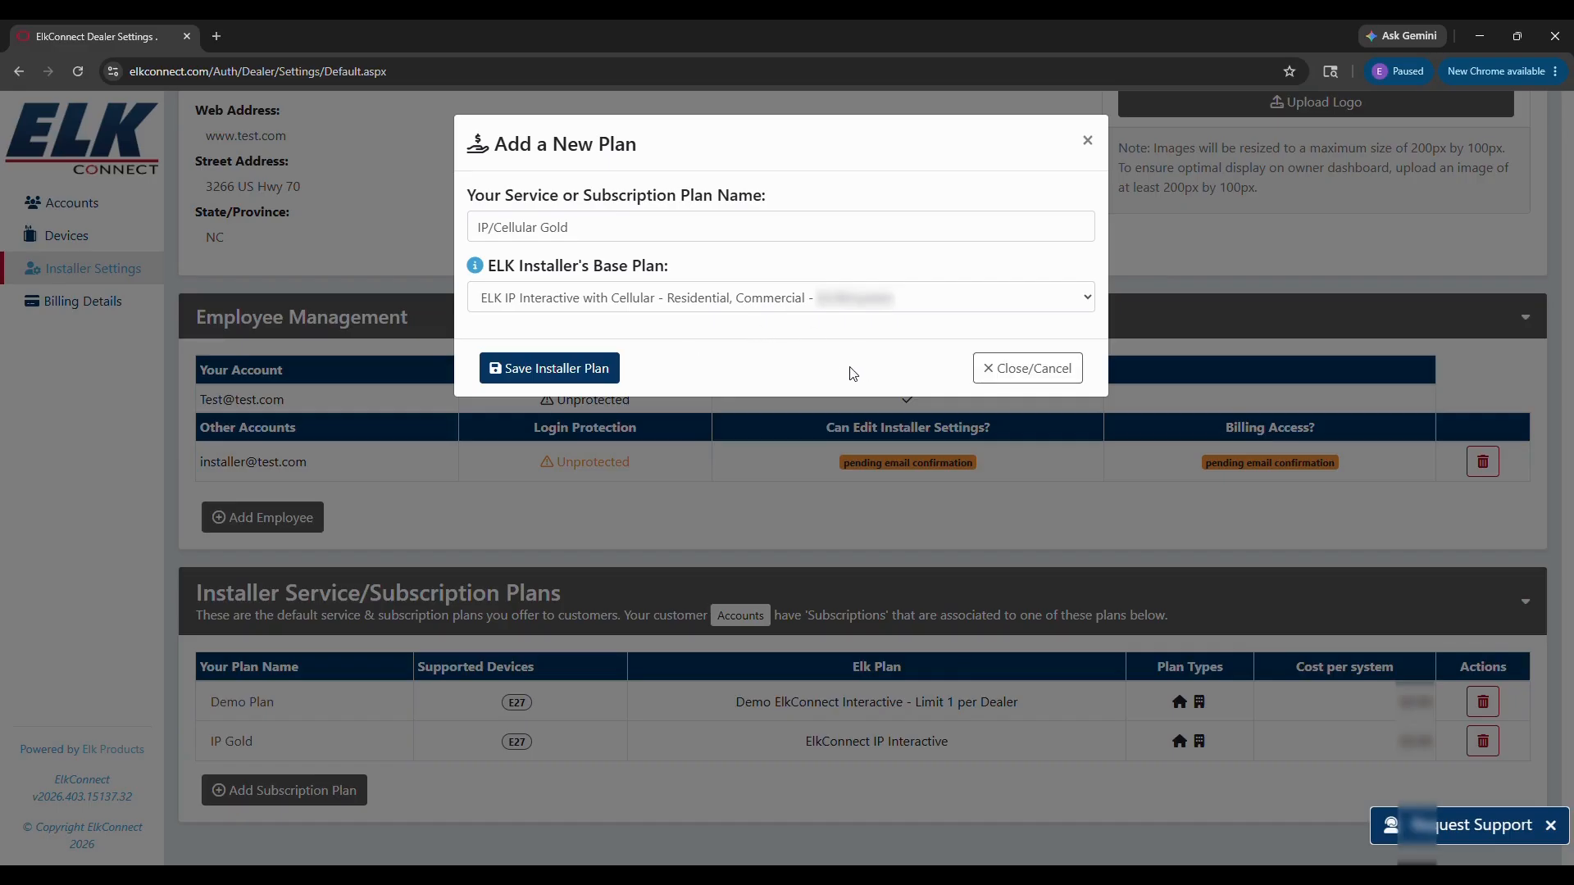
pyautogui.click(557, 368)
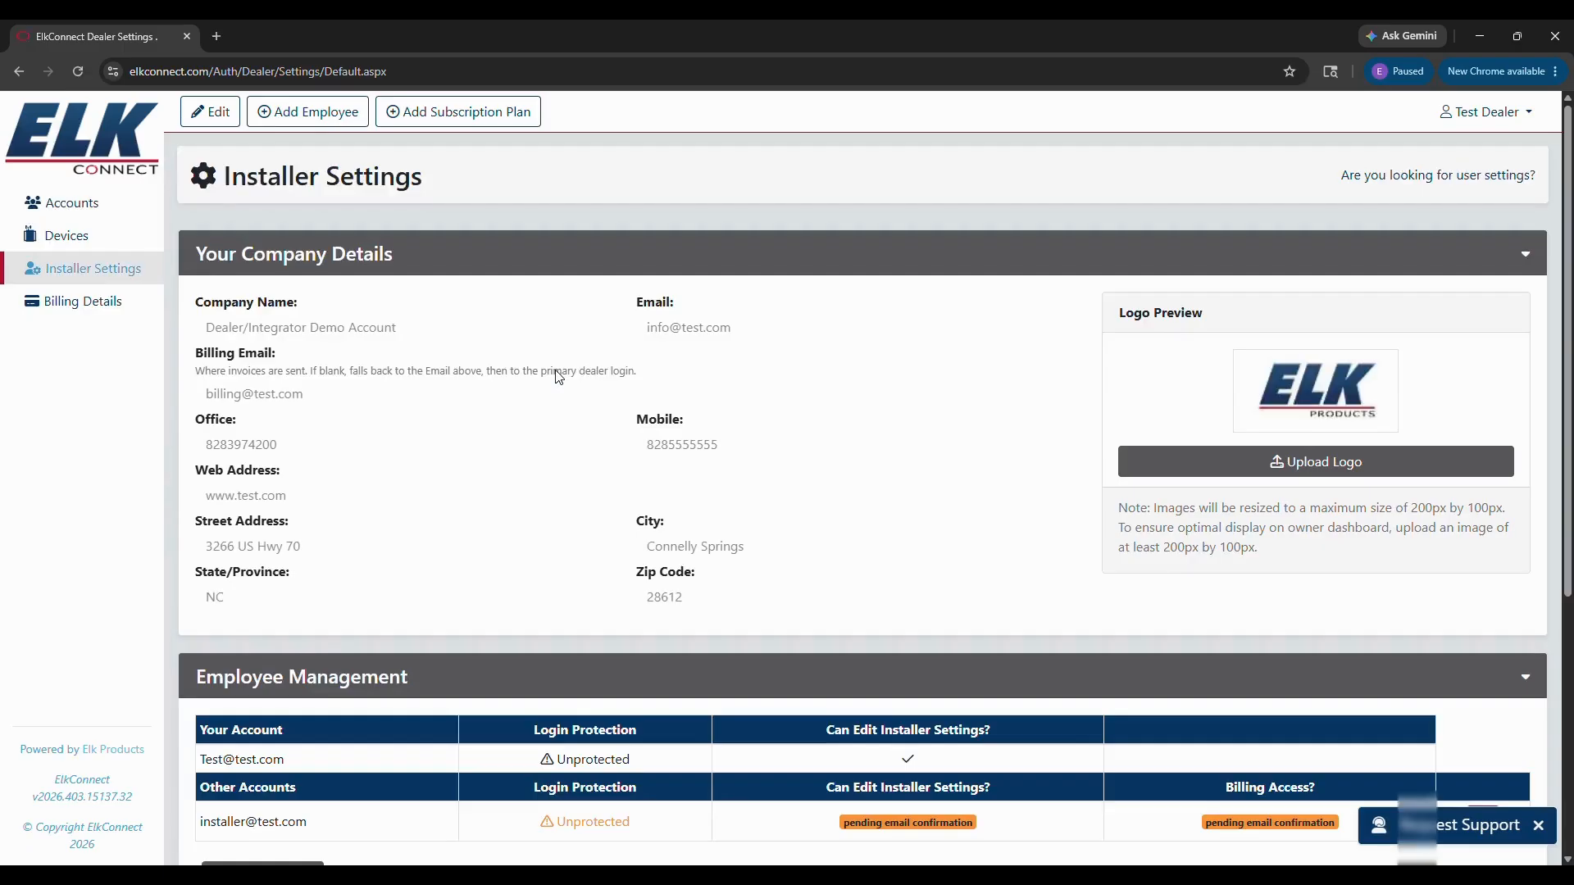
# Step: Scroll to the plans table to review Demo Plan, IP Gold and IP/Cellular Gold
pyautogui.scroll(-2, 639, 409)
pyautogui.scroll(-3, 677, 417)
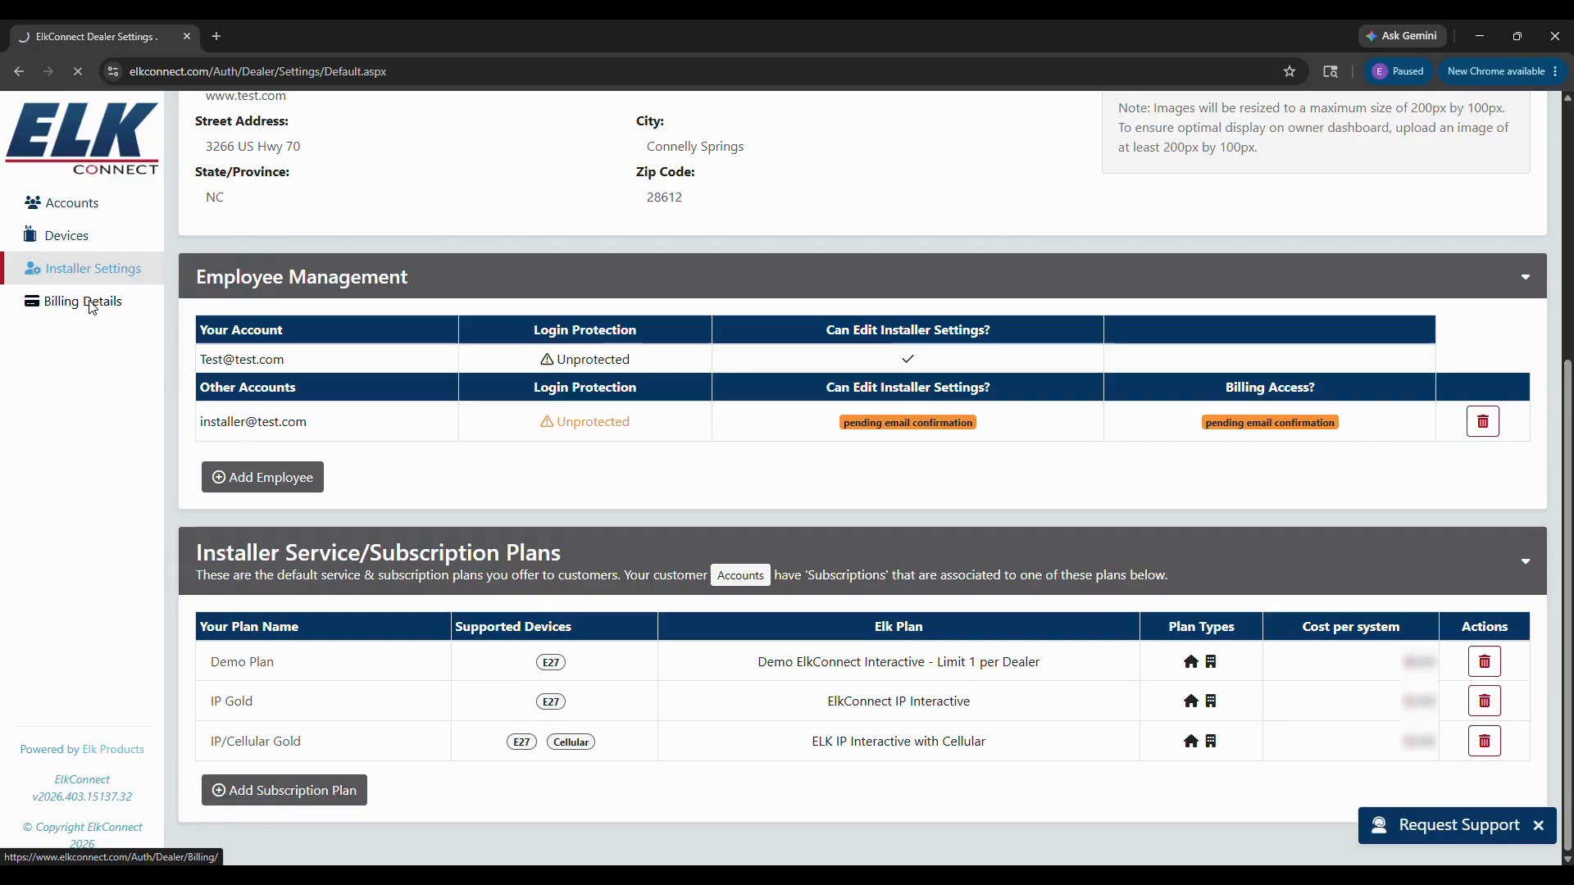
# Step: Open Billing Details and review the $0.00 balance, payment information form and past payments
pyautogui.click(90, 307)
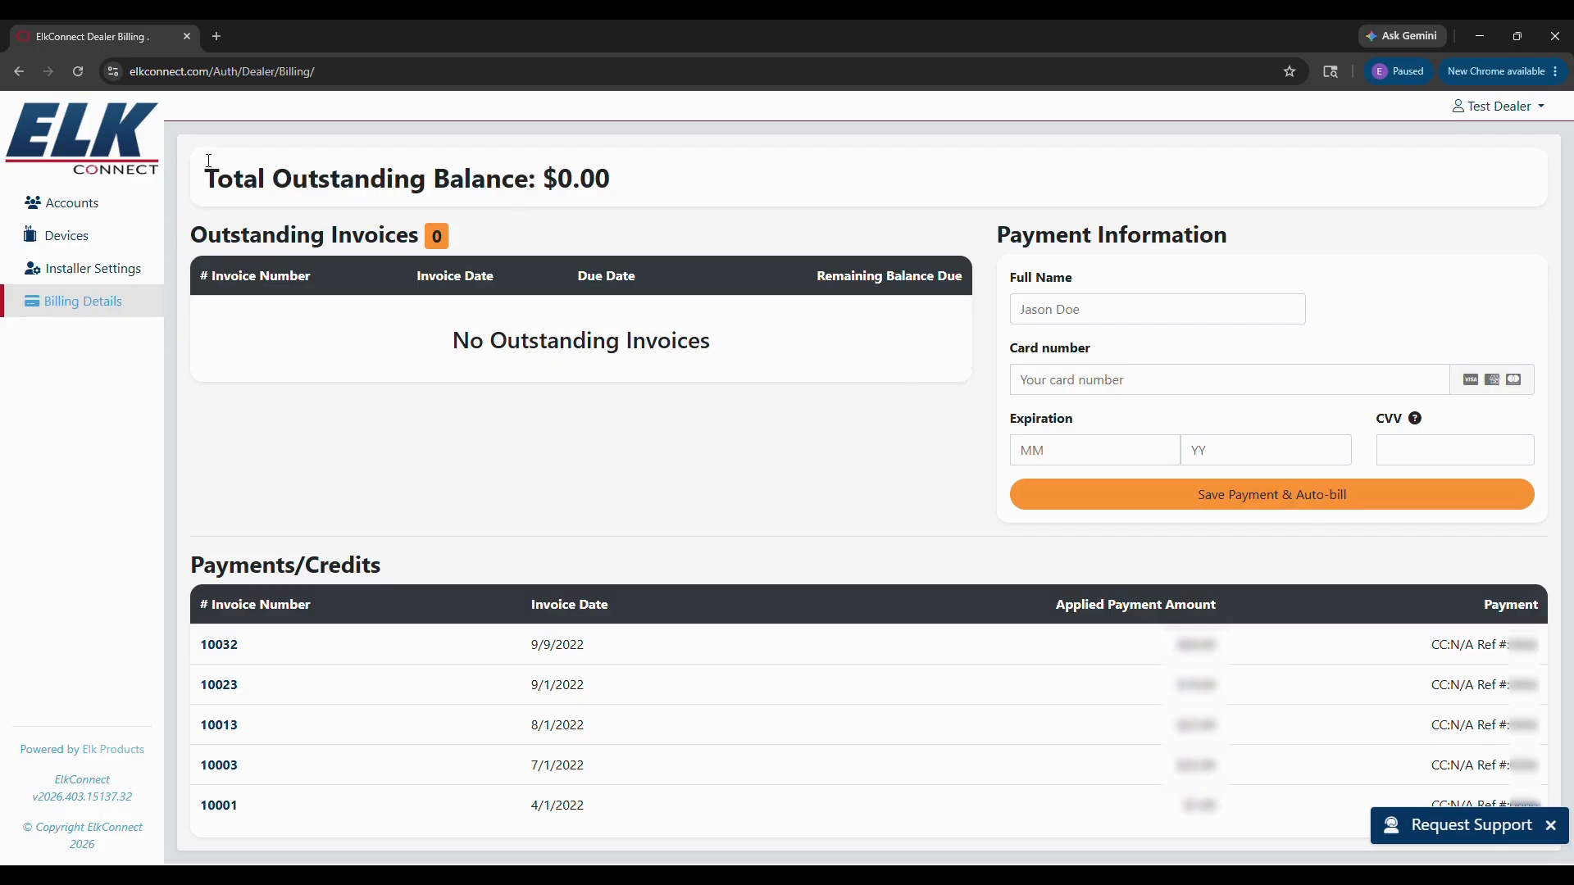
pyautogui.moveTo(632, 178)
pyautogui.mouseDown()
pyautogui.moveTo(600, 181)
pyautogui.moveTo(638, 176)
pyautogui.mouseUp()
pyautogui.click(1051, 311)
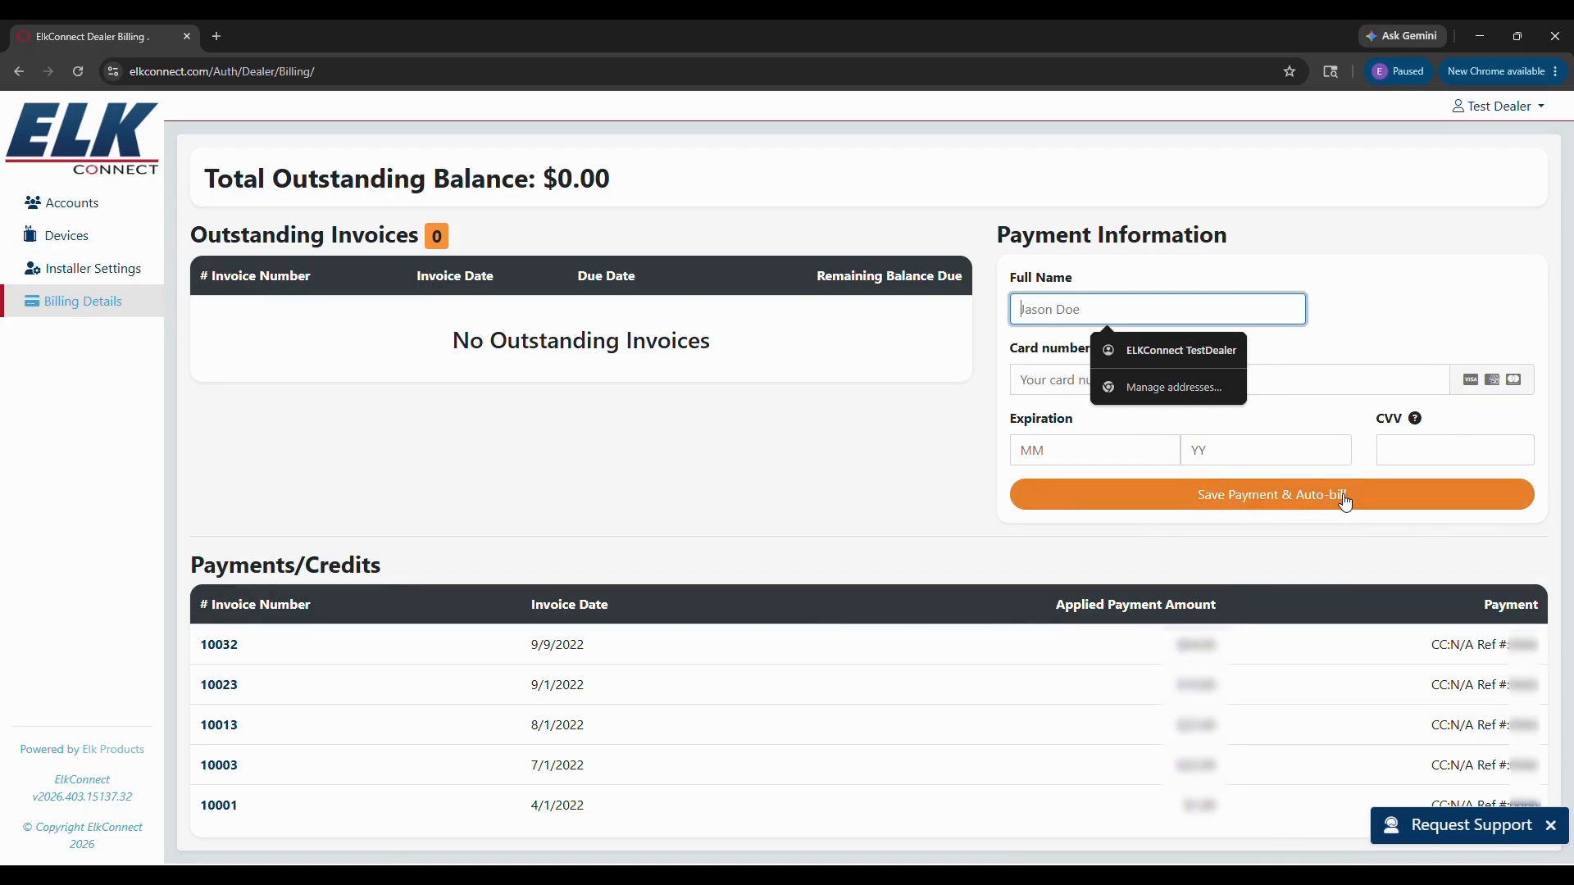
pyautogui.click(738, 418)
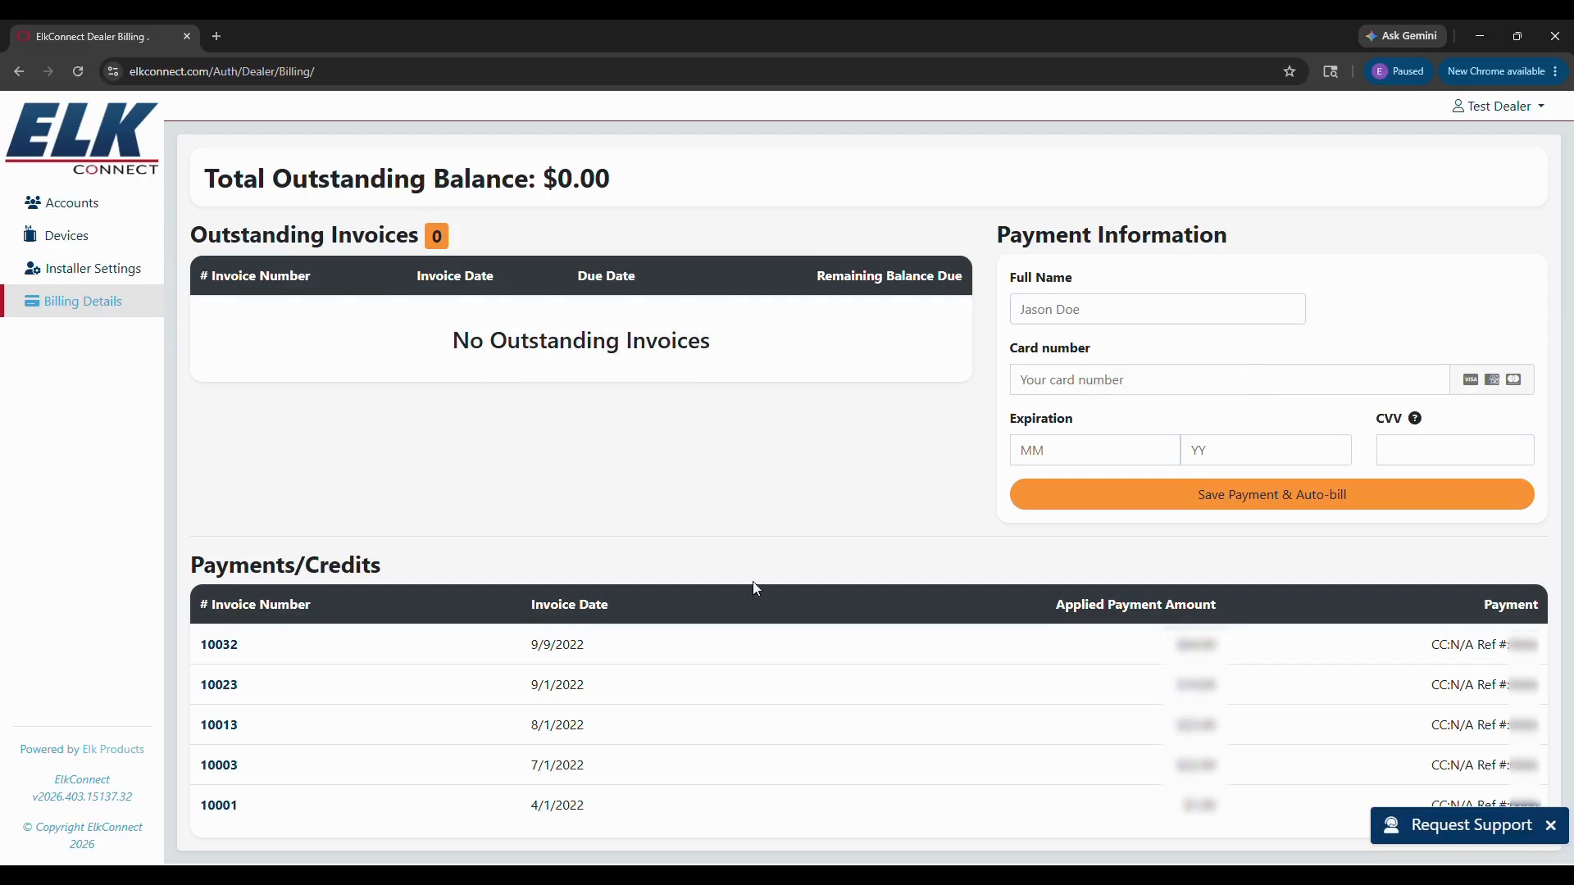